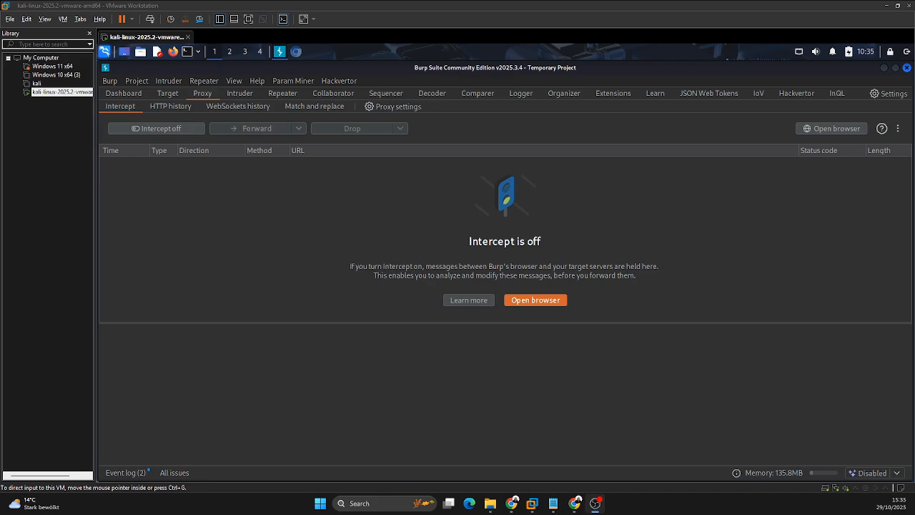
Step: Switch to the Chromium browser and enter portswigger.org as the address
click(297, 56)
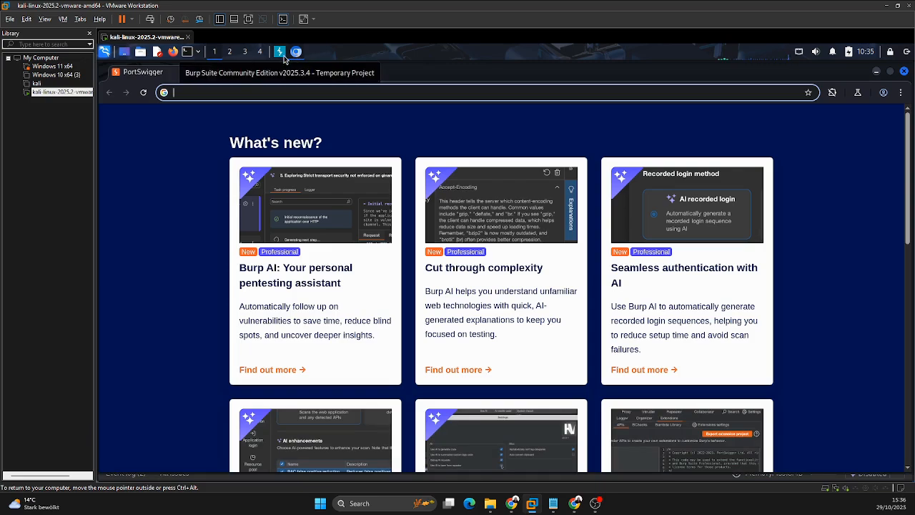
click(294, 54)
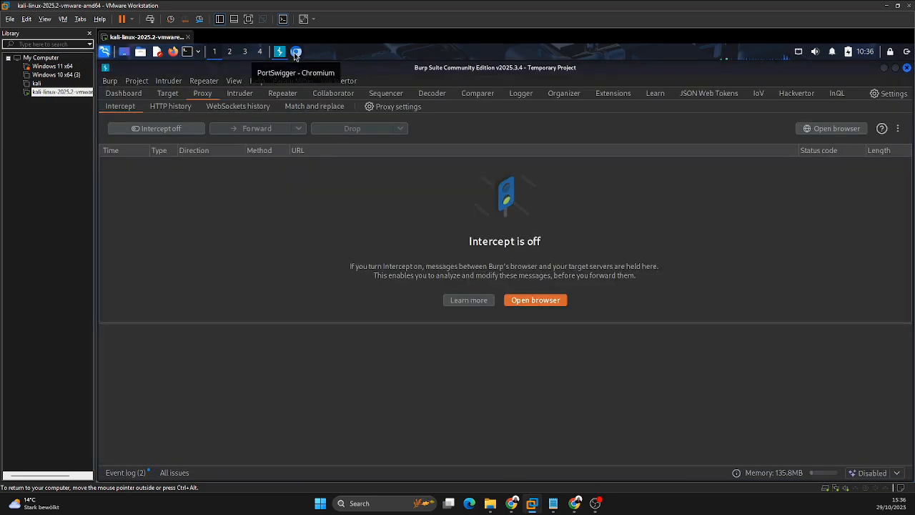
click(296, 55)
click(318, 91)
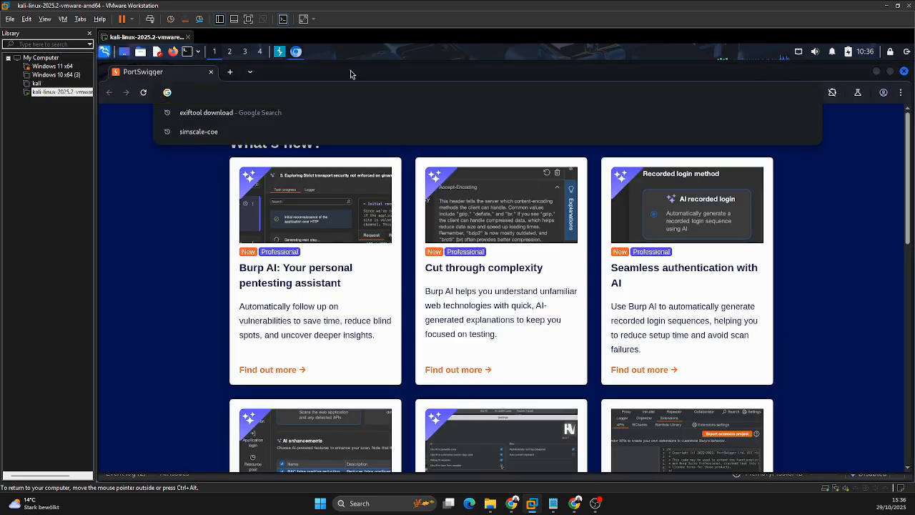
text(port)
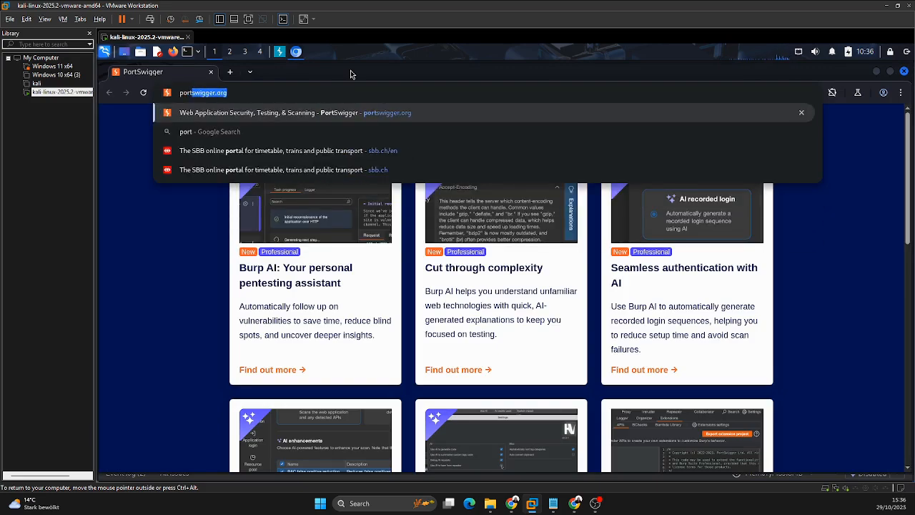
Step: Switch to Burp Suite and look over the proxy HTTP history, the target site map and Repeater
click(295, 47)
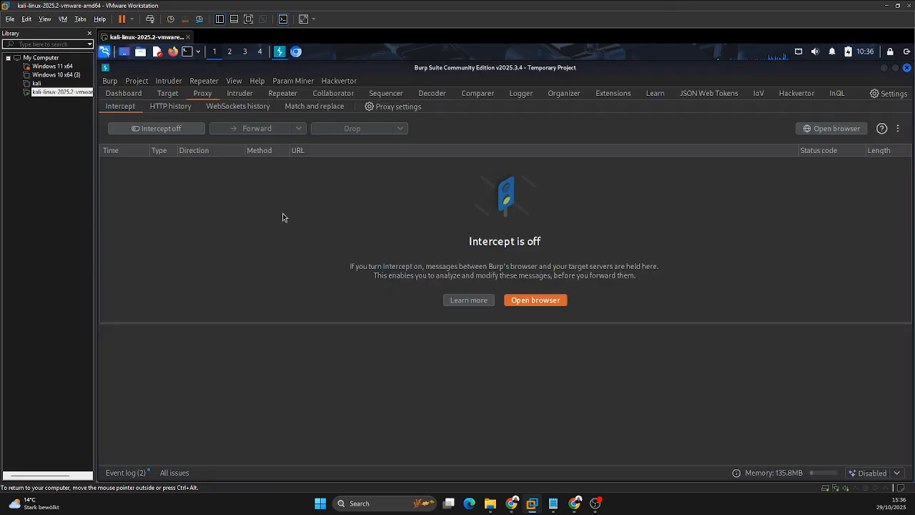
click(155, 108)
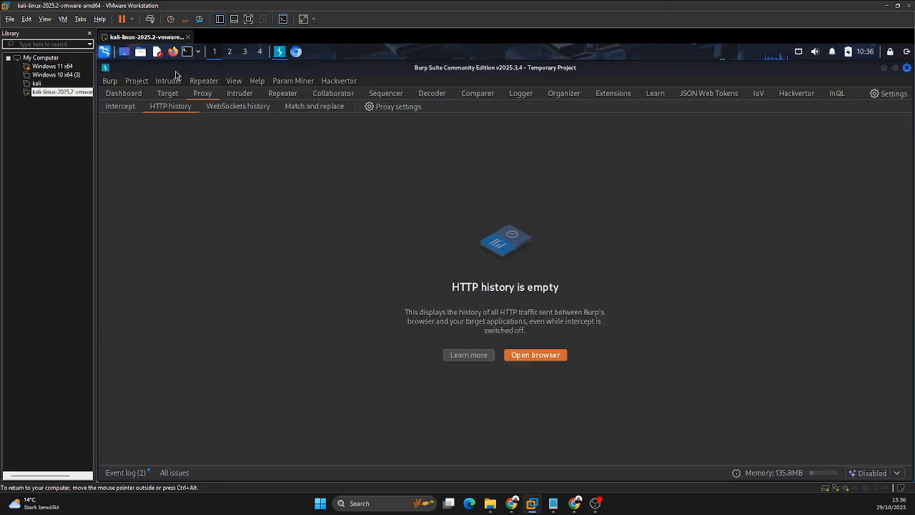
click(167, 94)
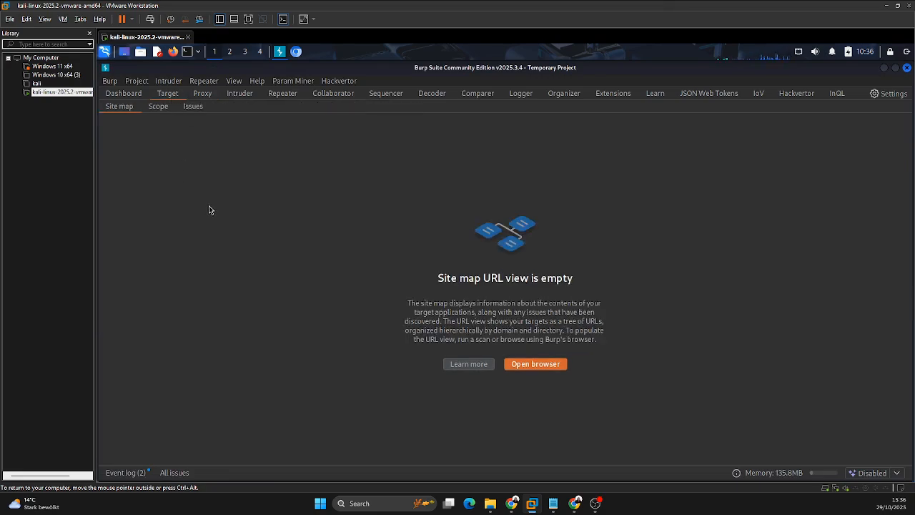
click(202, 95)
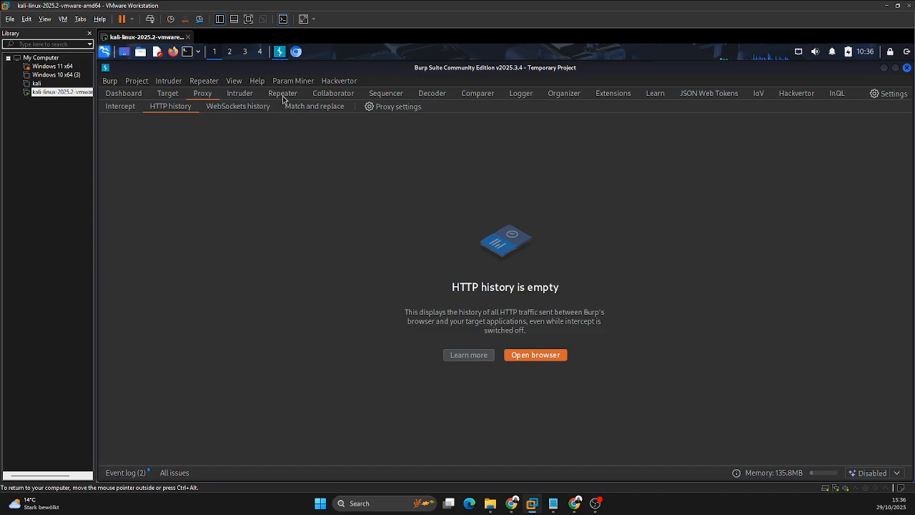
click(283, 94)
click(201, 95)
Step: Load portswigger.org in Chromium and return to the HTTP history in Burp Suite
click(296, 52)
click(266, 93)
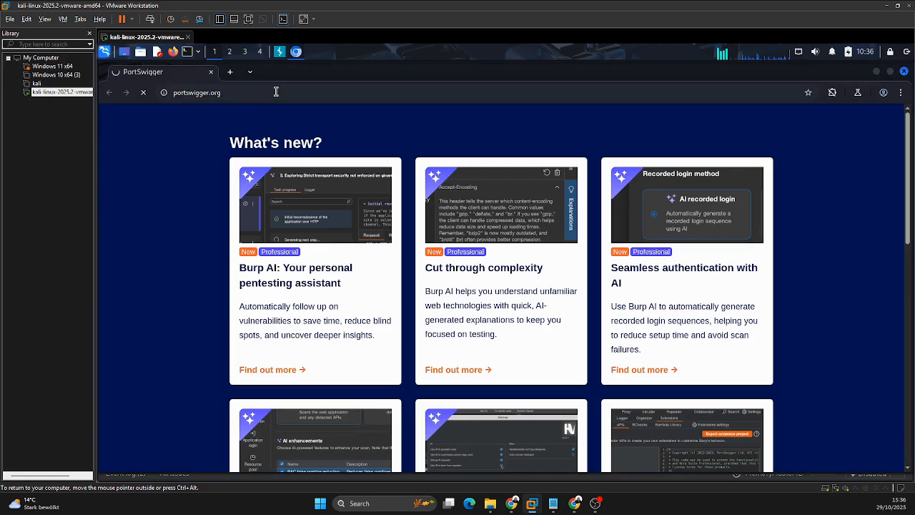
click(280, 52)
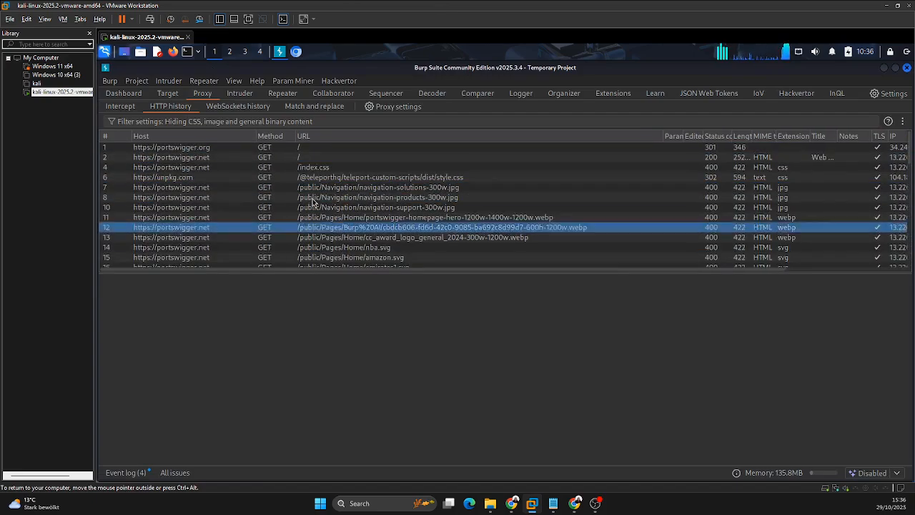
Step: Examine the captured portswigger.net requests in the HTTP history, including the burp-suite-video-tutorials image request, and check the loaded page in Chromium
scroll(315, 208, down, 3)
scroll(315, 208, down, 10)
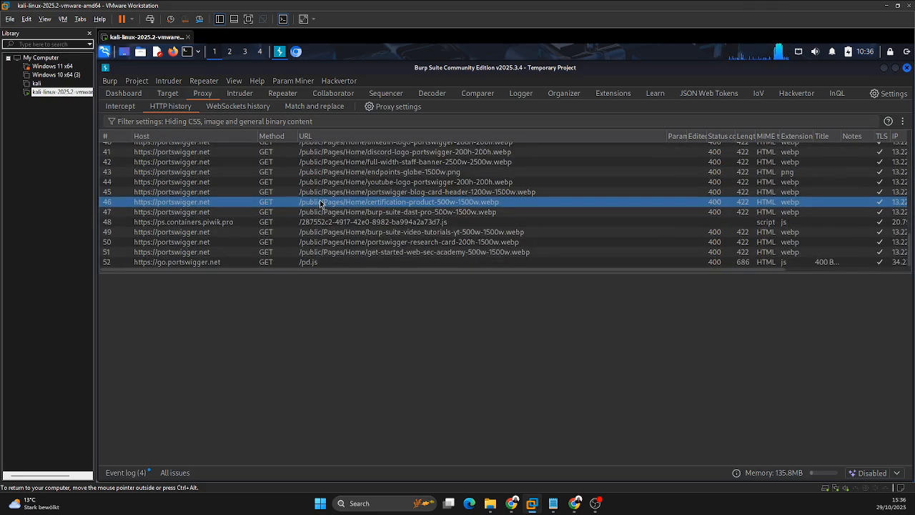
click(298, 52)
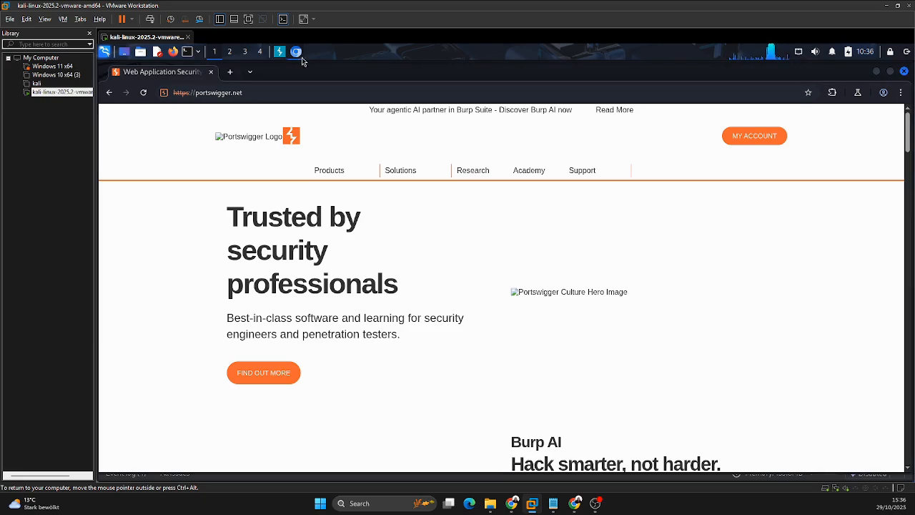
click(280, 52)
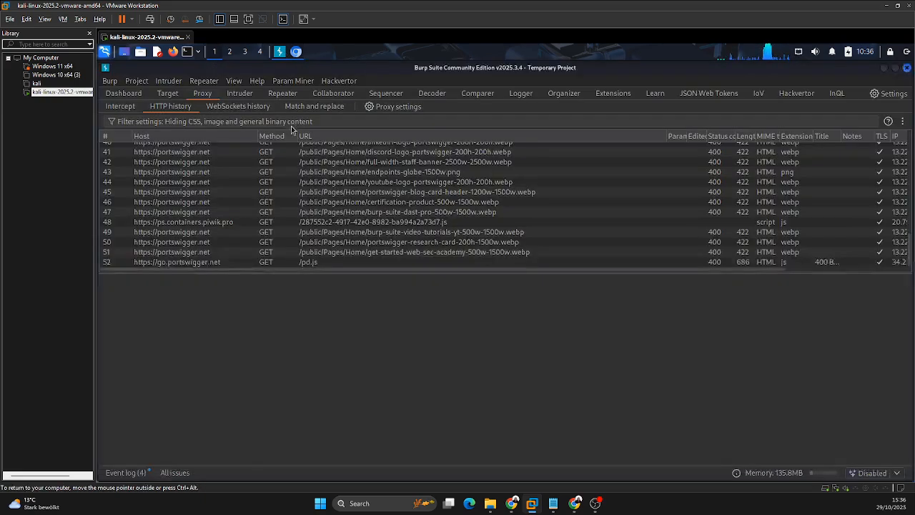
click(286, 232)
scroll(322, 199, up, 5)
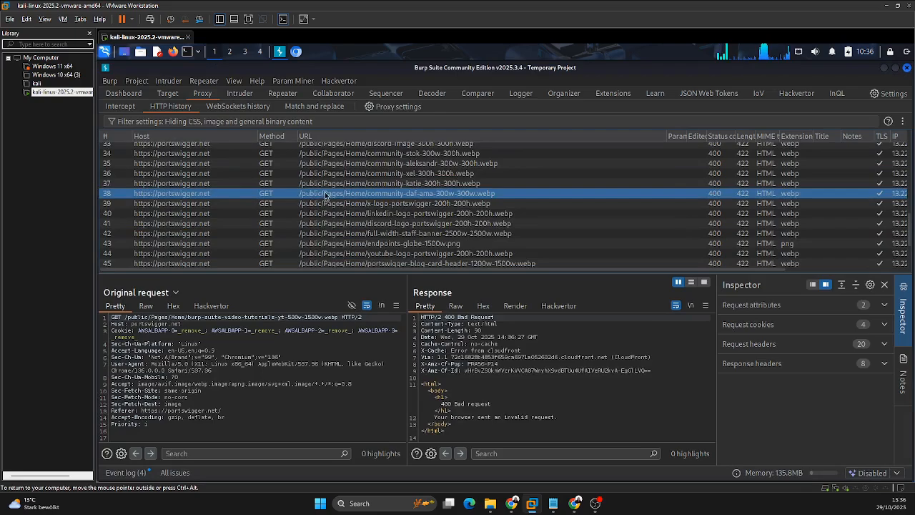
scroll(321, 199, up, 7)
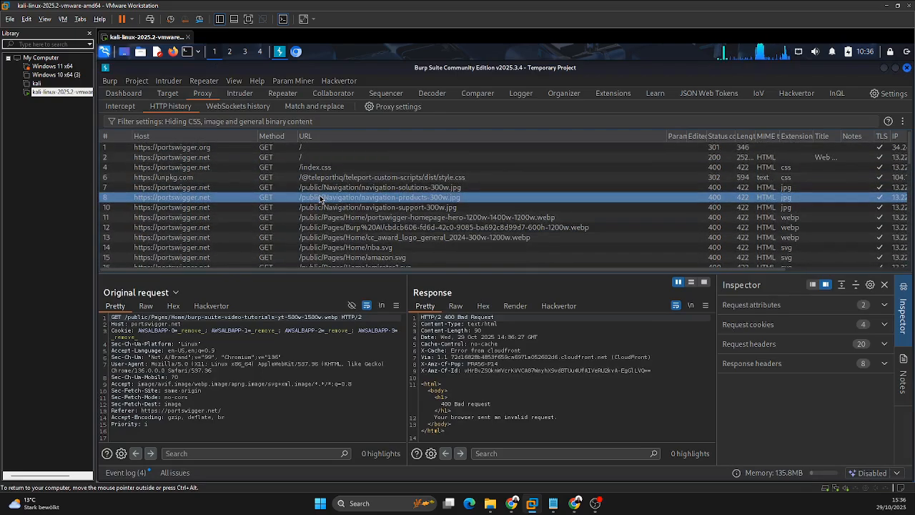
scroll(320, 199, down, 9)
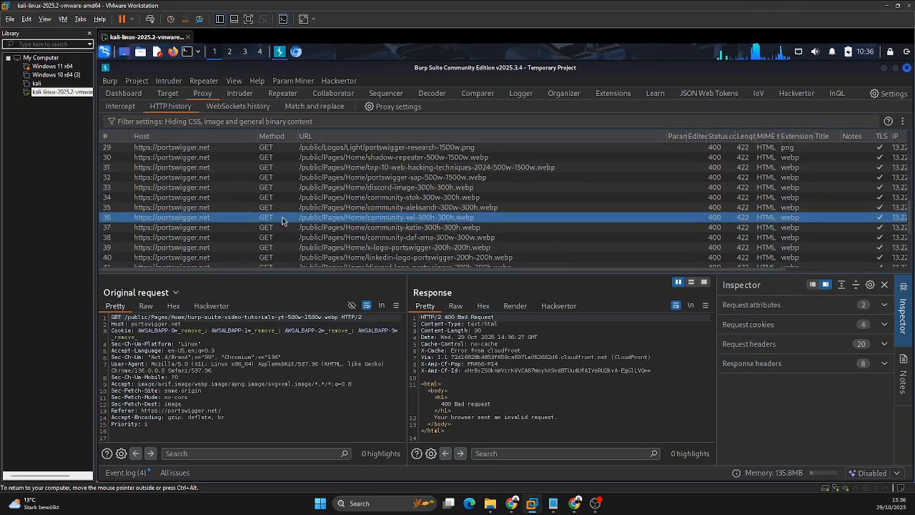
scroll(296, 212, down, 1)
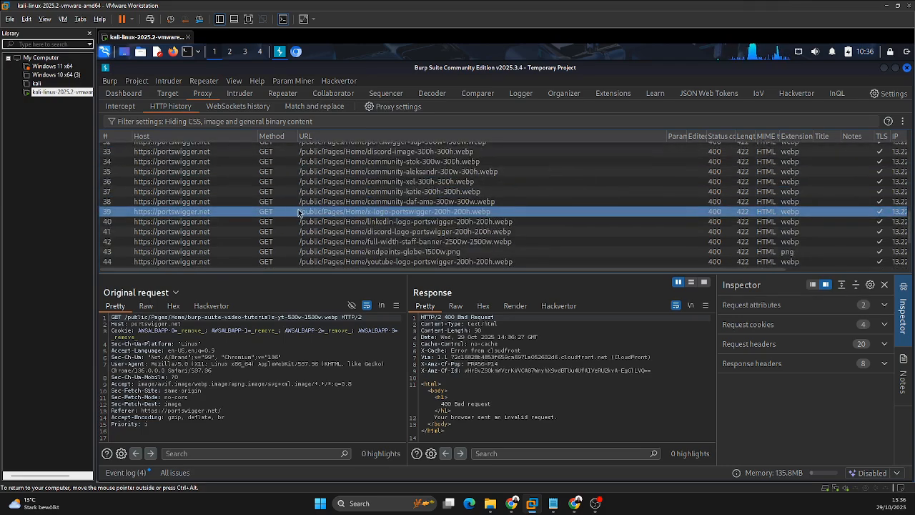
Step: Send the captured x-logo-portswigger-200h-200h.webp request to Repeater and open it there
click(336, 212)
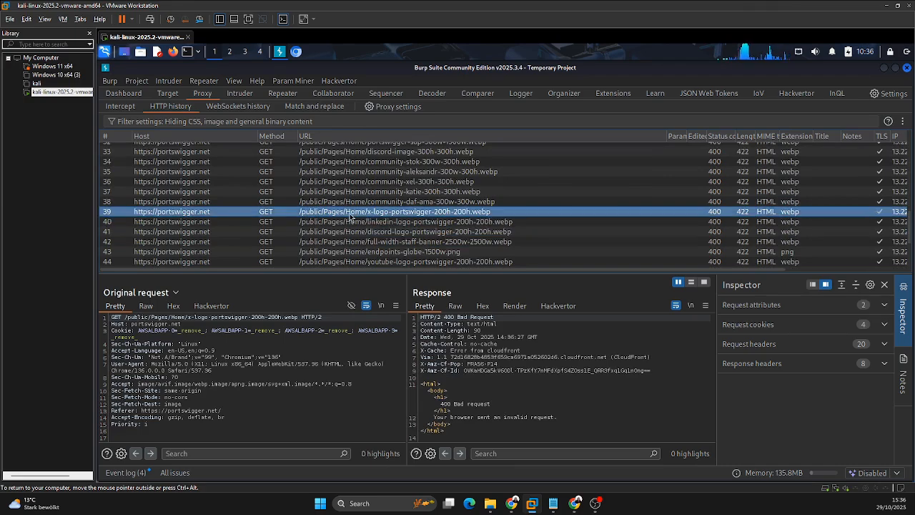
right_click(350, 216)
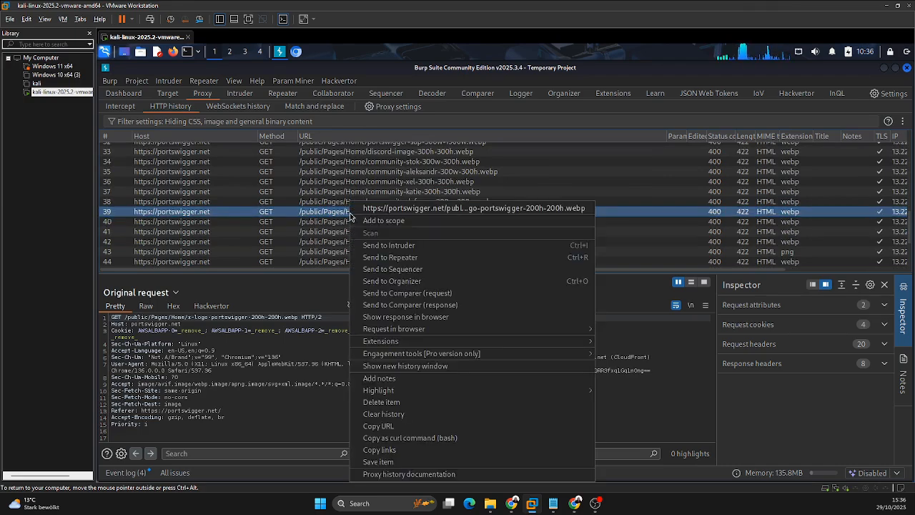
click(381, 262)
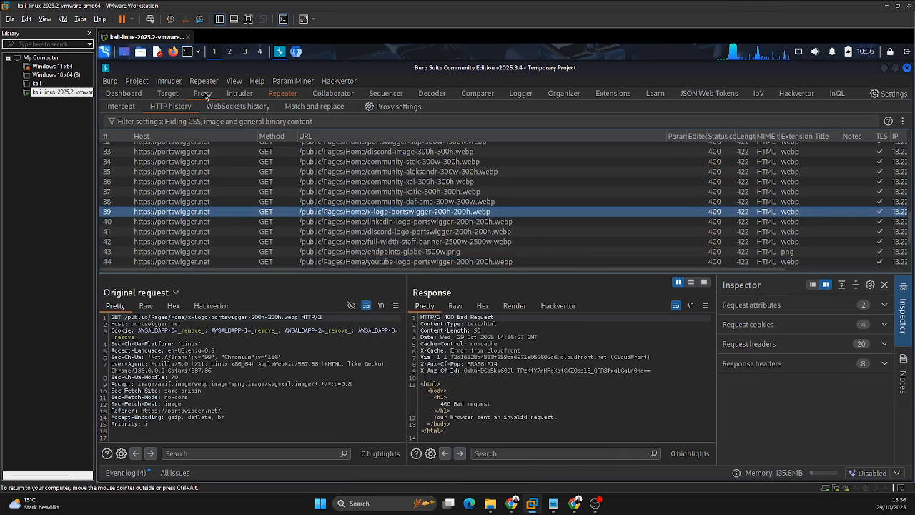
click(285, 95)
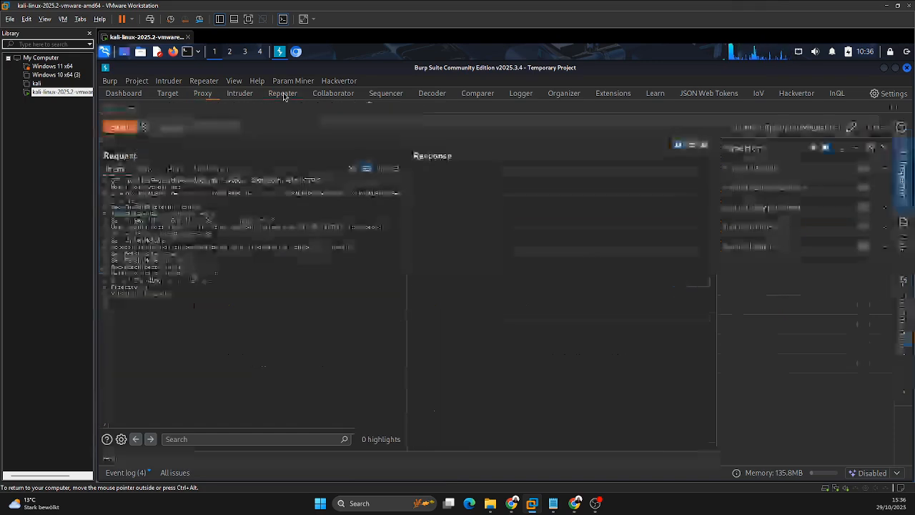
click(268, 208)
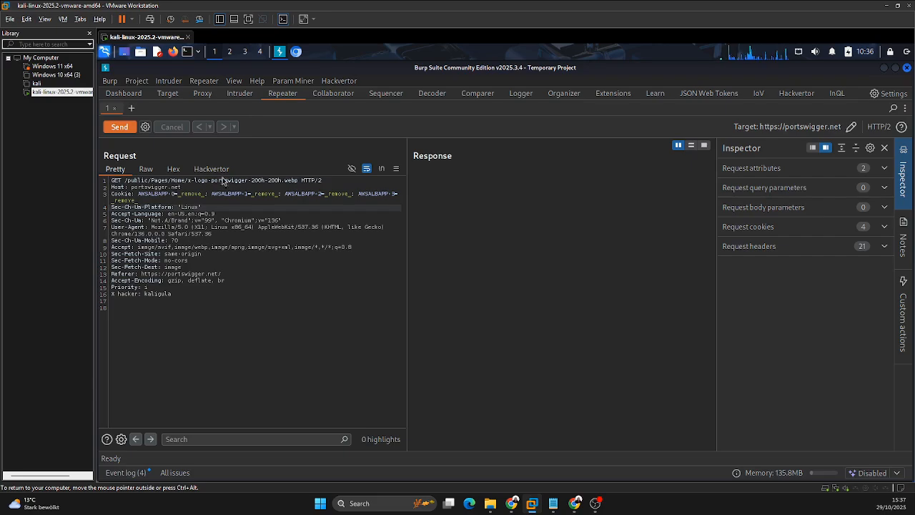
Step: Return to the HTTP history and view the rendered response of the GET / request to portswigger.net
click(206, 94)
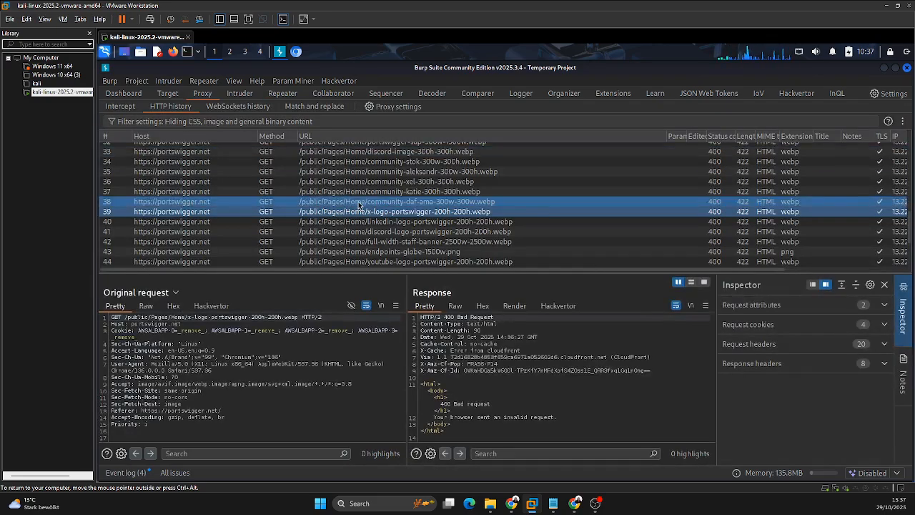
scroll(336, 180, up, 10)
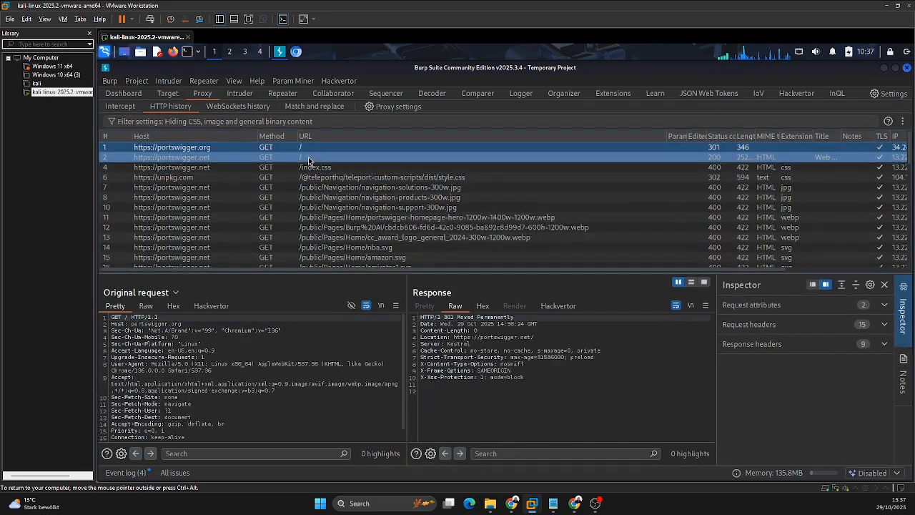
click(310, 158)
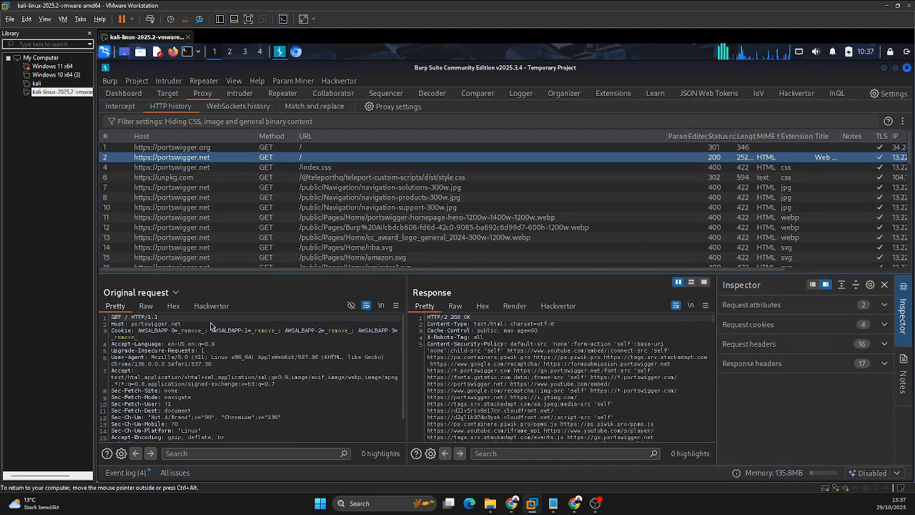
click(519, 310)
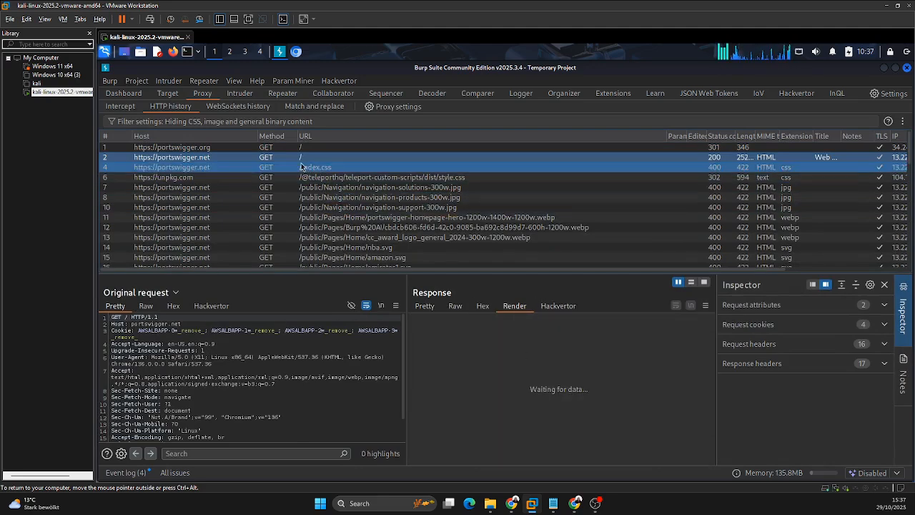
scroll(540, 393, down, 5)
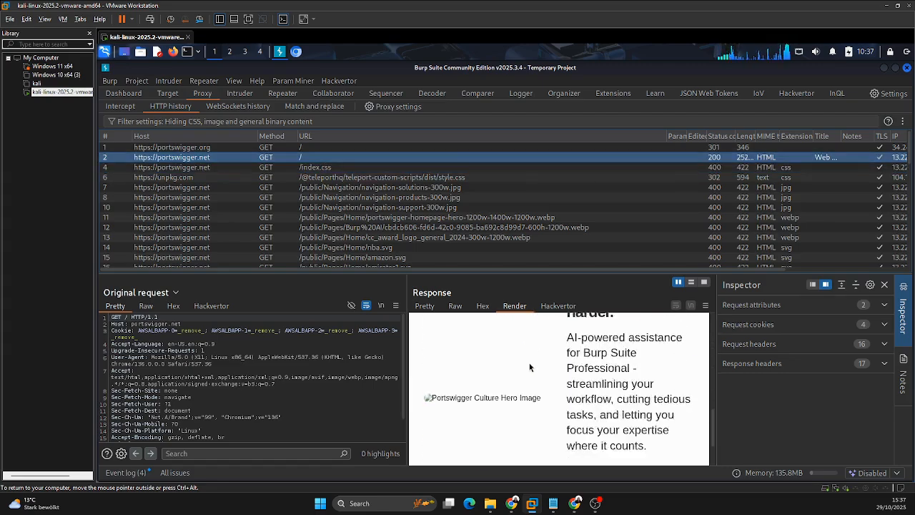
scroll(532, 375, up, 5)
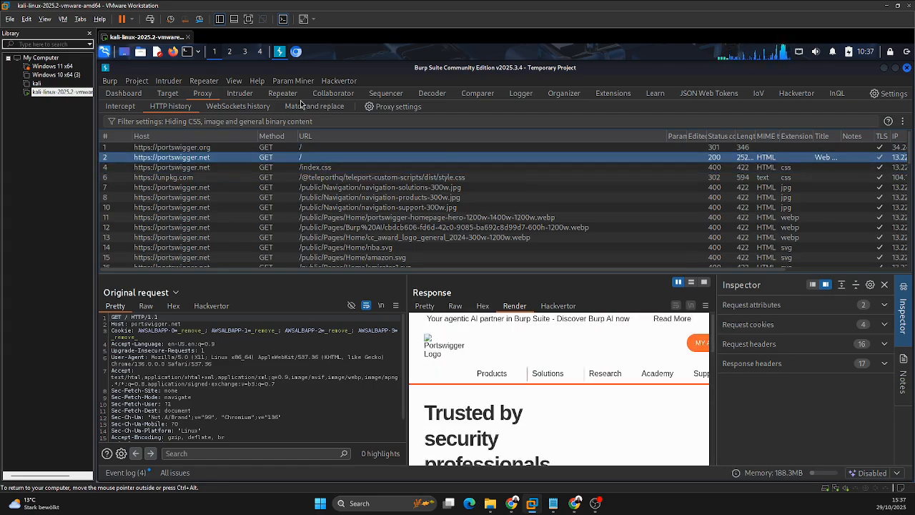
Step: Widen the response view and compare the rendered page with the live portswigger.net page in Chromium
drag(405, 285, 252, 285)
scroll(532, 379, down, 5)
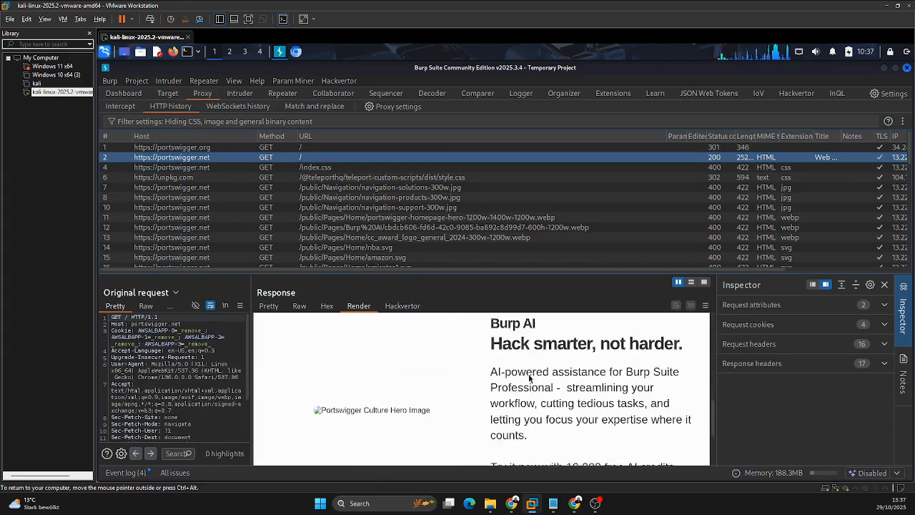
scroll(530, 378, up, 3)
click(296, 51)
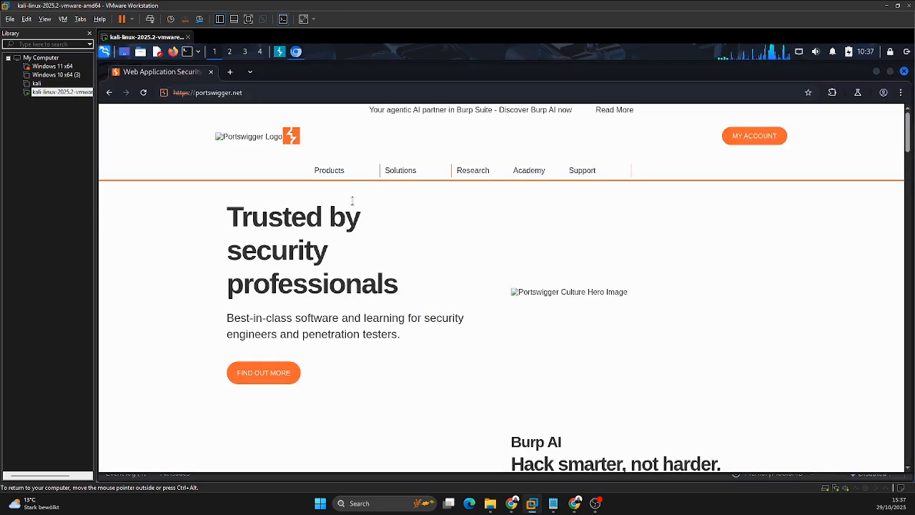
click(280, 52)
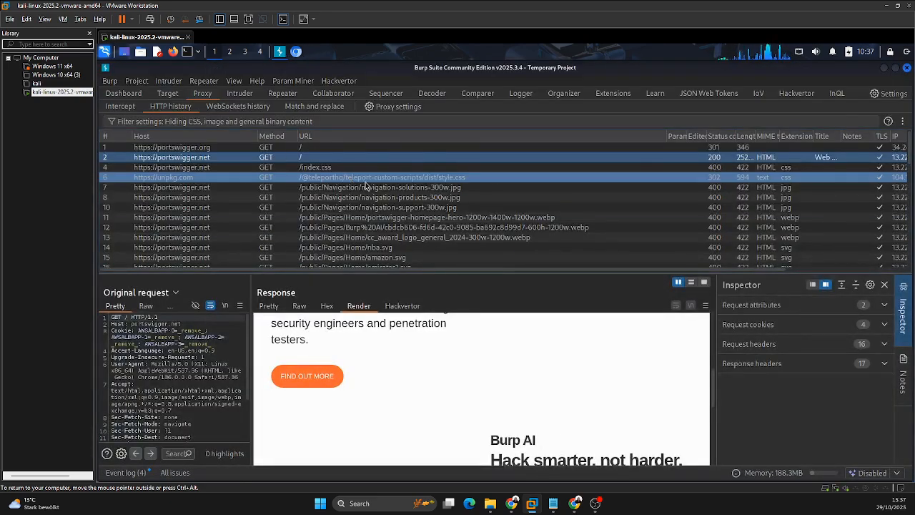
click(355, 235)
scroll(361, 212, down, 11)
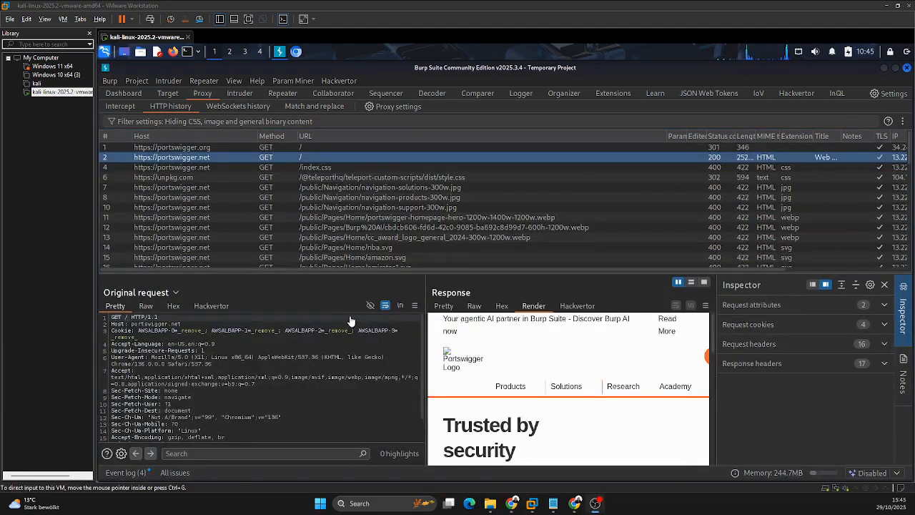
Step: Look over the Dashboard tasks, the Target section, the proxy history and the request held in Repeater
click(133, 94)
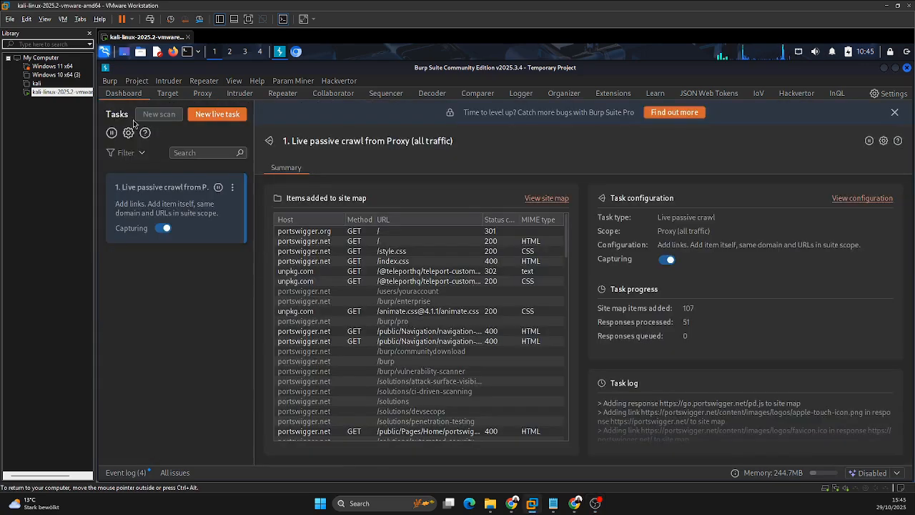
click(169, 94)
click(203, 93)
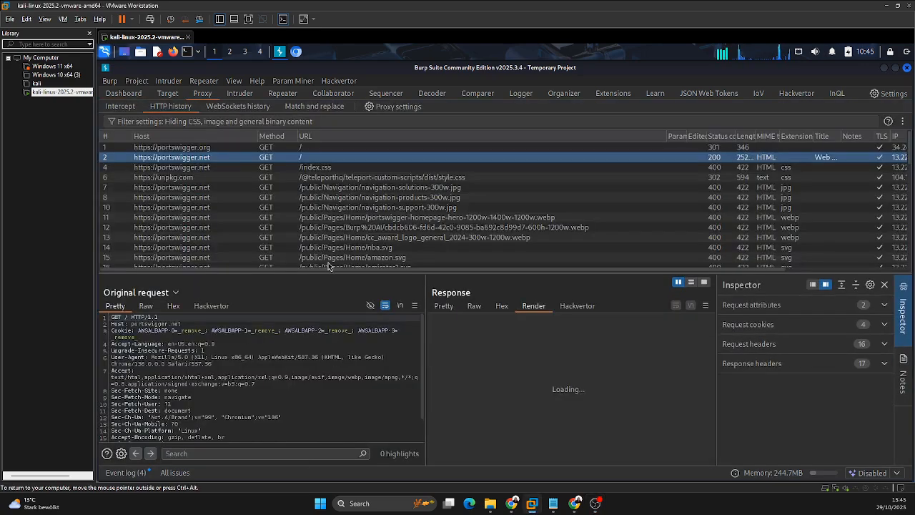
click(282, 94)
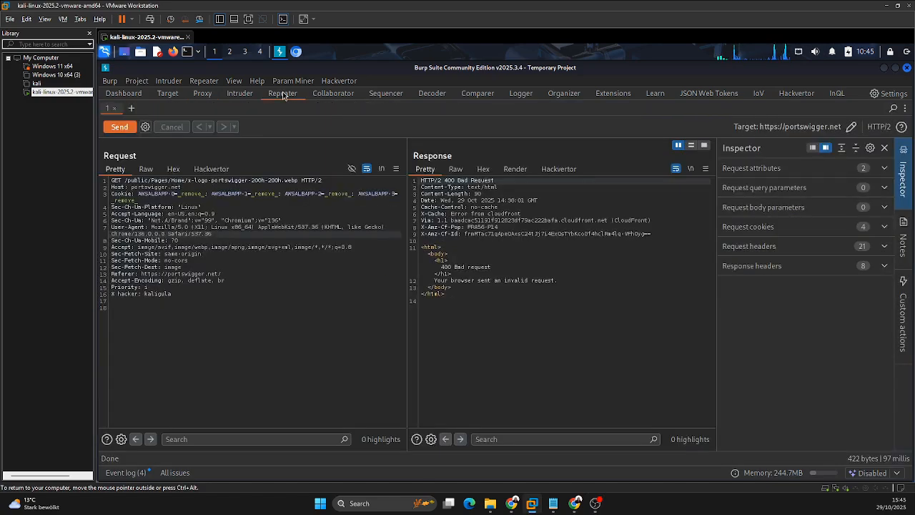
Step: Browse the captured portswigger requests in the proxy's HTTP history and open the Target site map
click(201, 95)
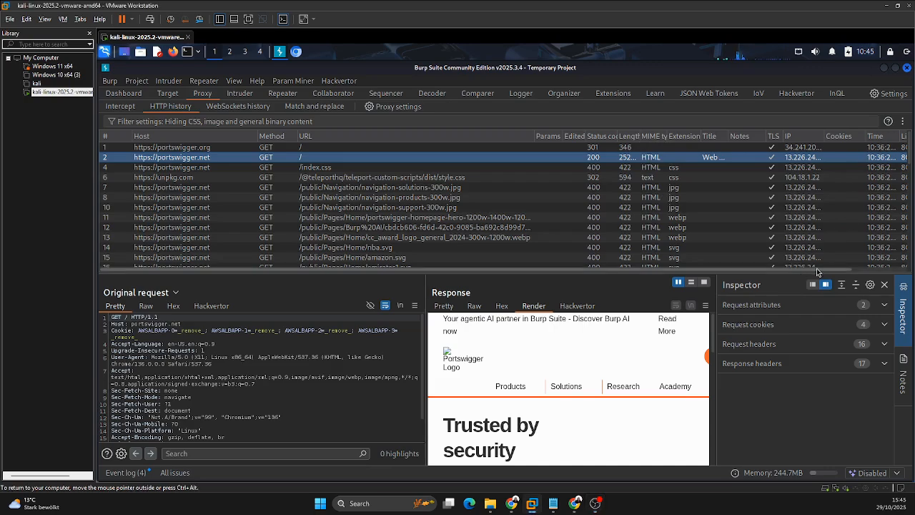
scroll(392, 196, down, 5)
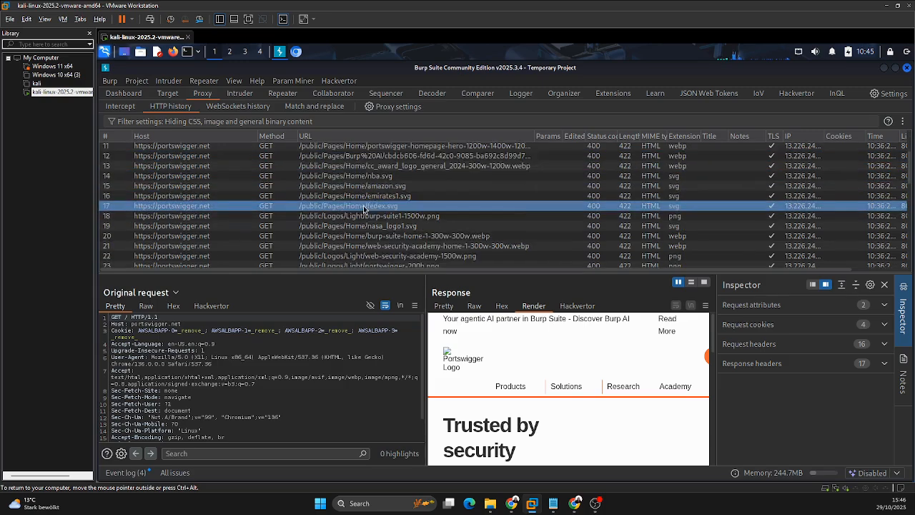
scroll(366, 207, up, 4)
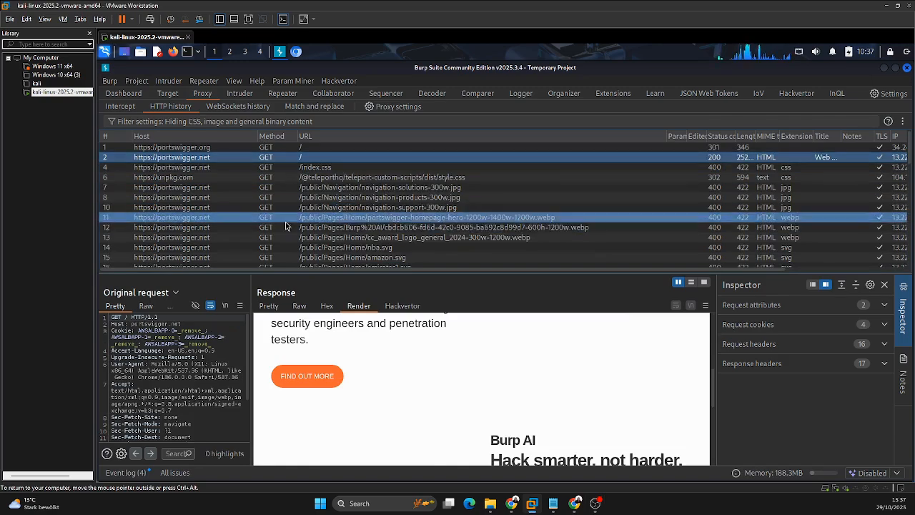
click(175, 95)
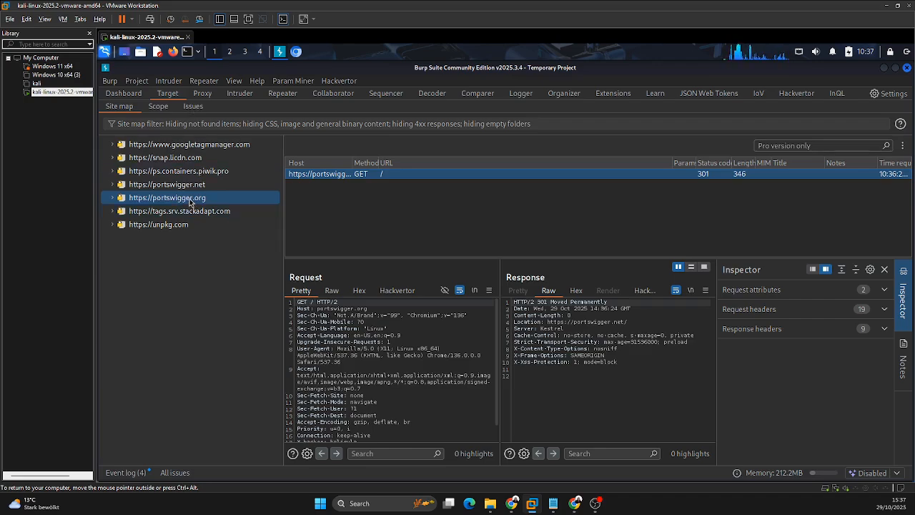
Step: Inspect the navigation-support-300w.jpg request in the HTTP history, browse the remaining entries and revisit the Target site map
click(203, 94)
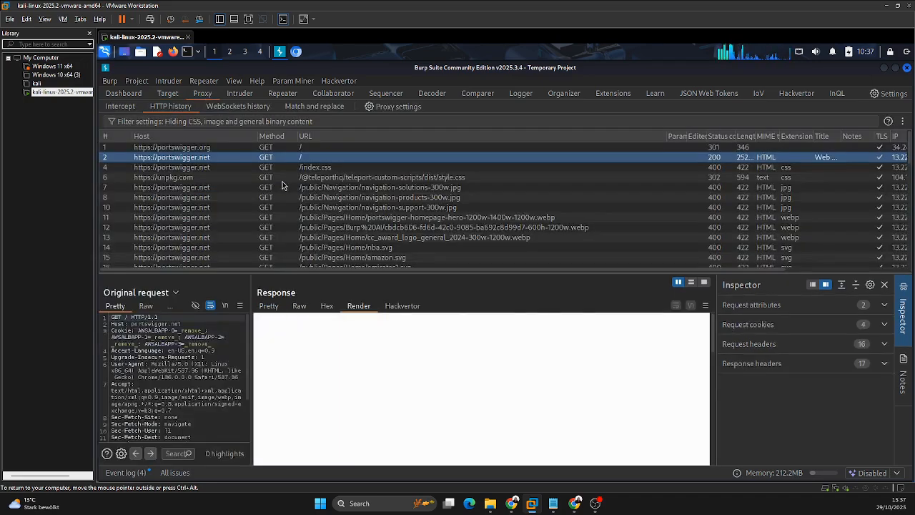
click(239, 206)
scroll(241, 209, down, 3)
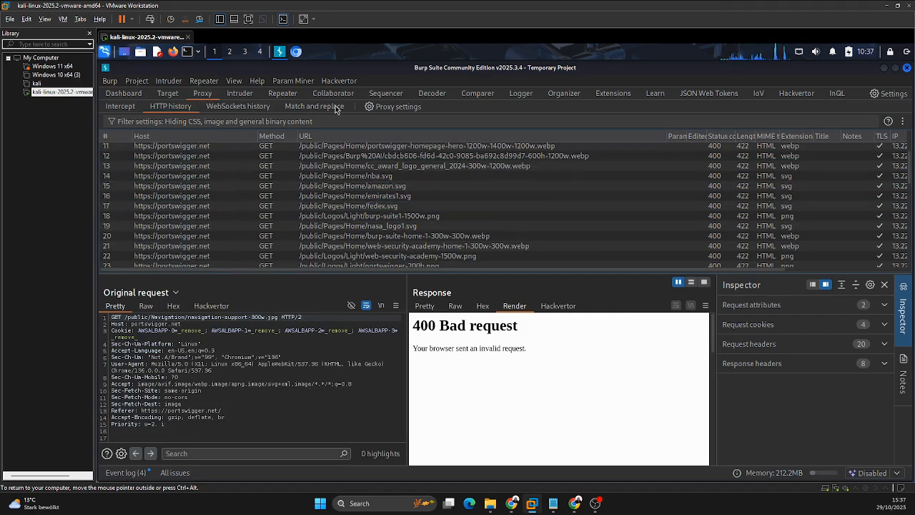
scroll(273, 233, down, 10)
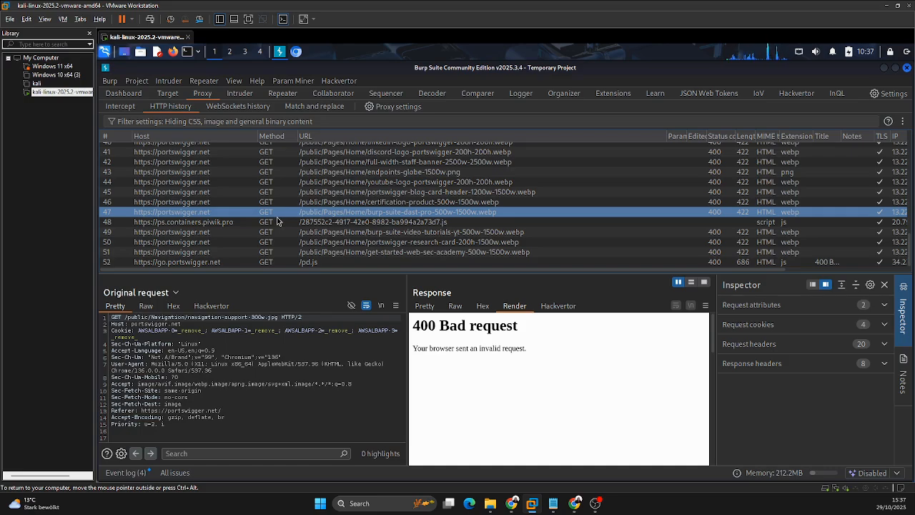
click(166, 99)
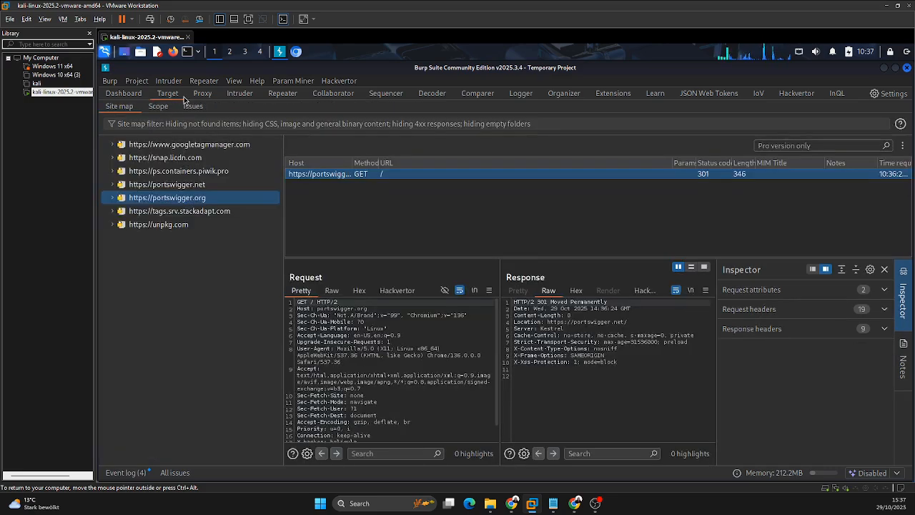
click(203, 95)
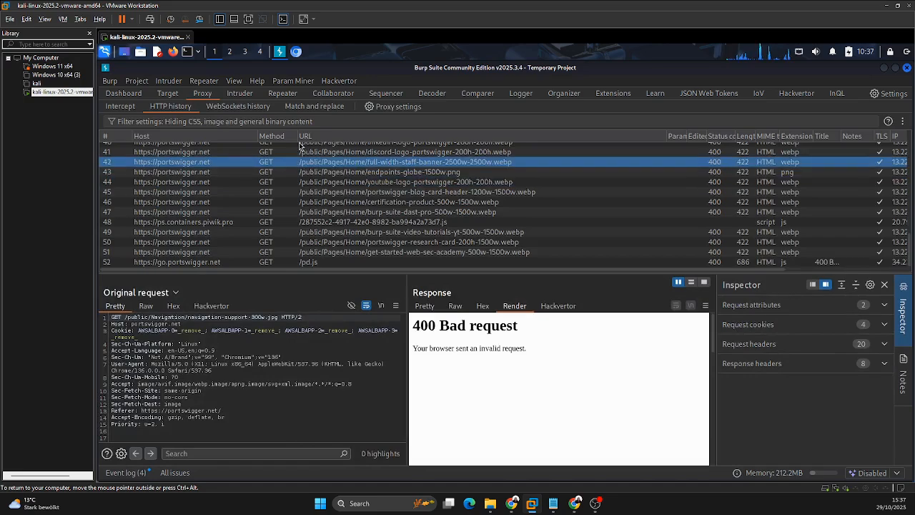
scroll(279, 157, up, 1)
Step: Open the x-logo-portswigger-200h-200h.webp request in Repeater and send it to portswigger.net
click(273, 96)
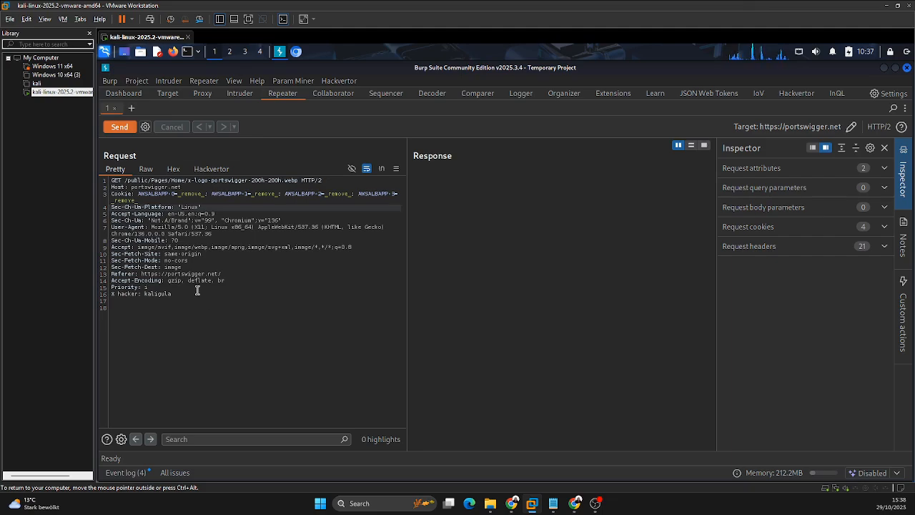
click(120, 129)
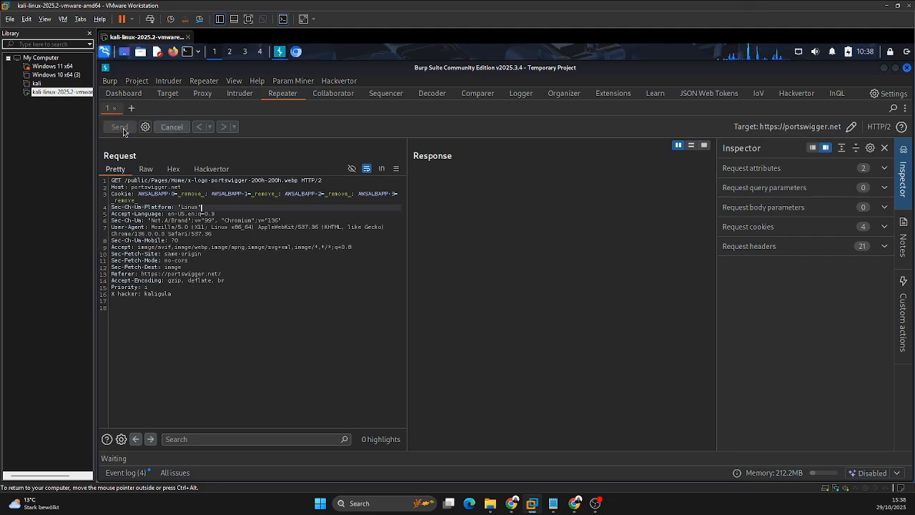
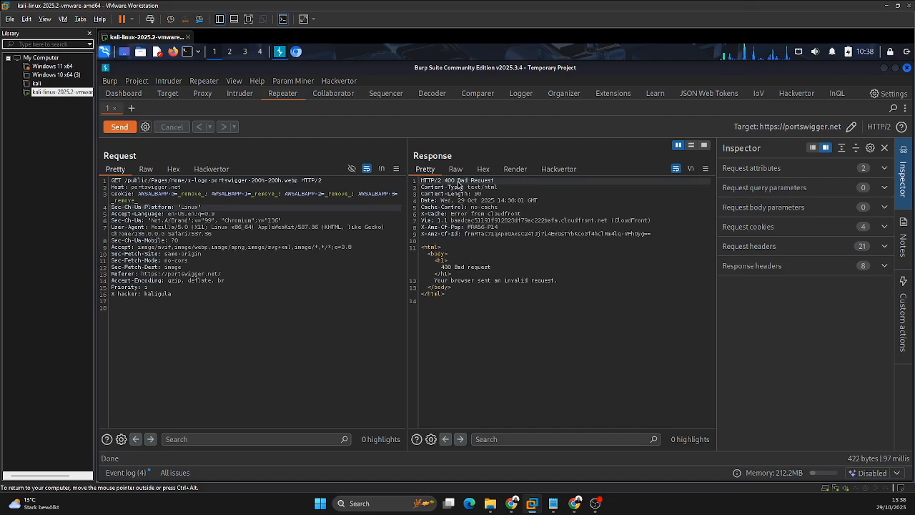
Step: Return to the proxy's HTTP history and browse the captured portswigger.net image requests, working back towards the earliest entries
click(187, 233)
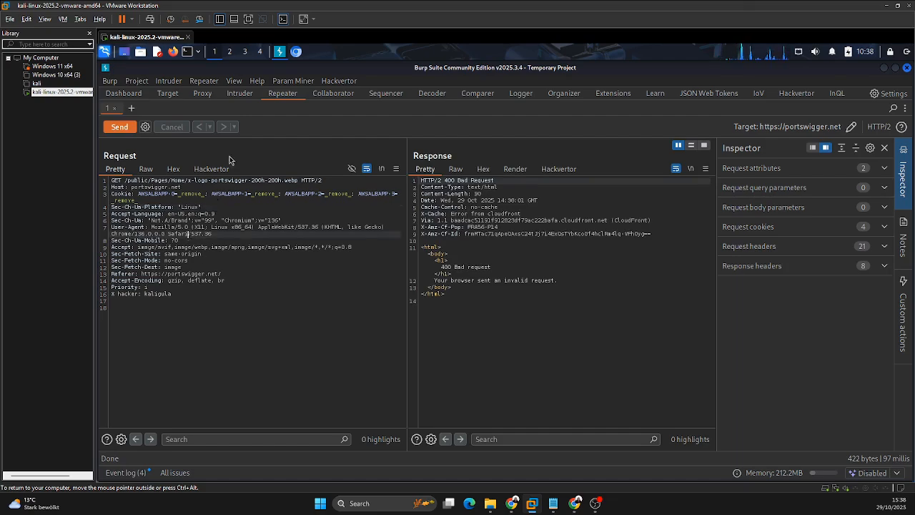
click(203, 94)
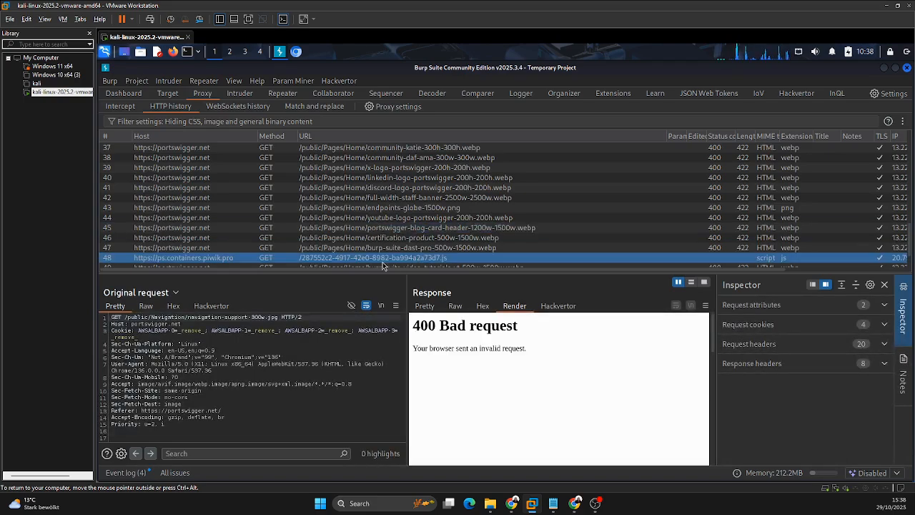
scroll(336, 214, up, 3)
click(360, 200)
click(361, 219)
scroll(365, 215, up, 8)
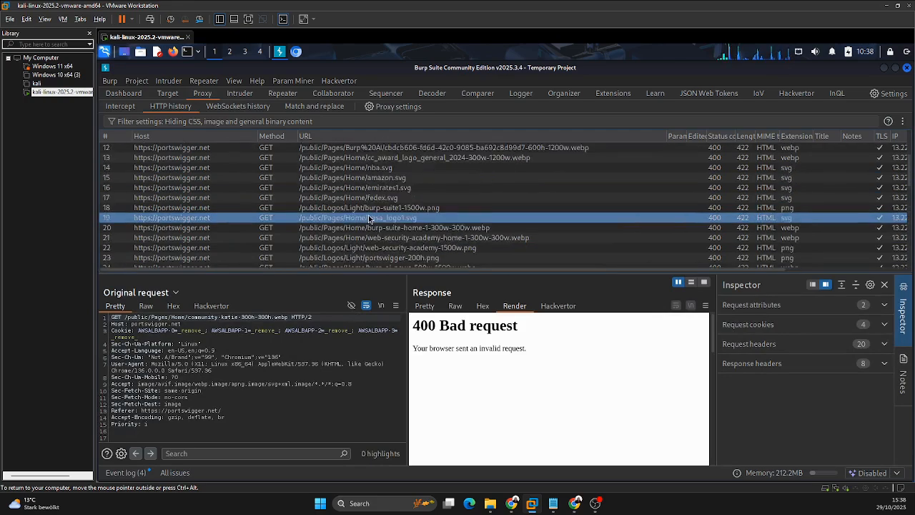
click(369, 218)
Step: Inspect the portswigger.org root request and the portswigger.net root request, viewing the latter's response as formatted source
click(329, 147)
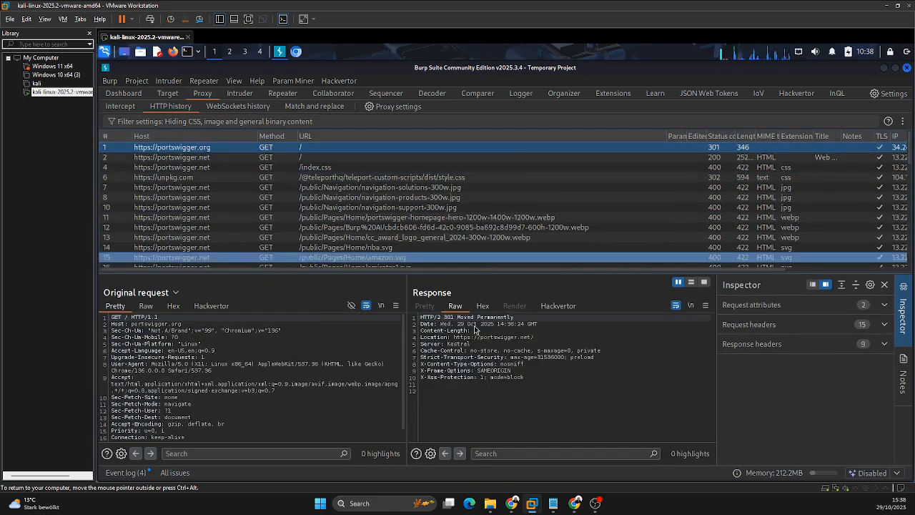
click(323, 158)
click(444, 306)
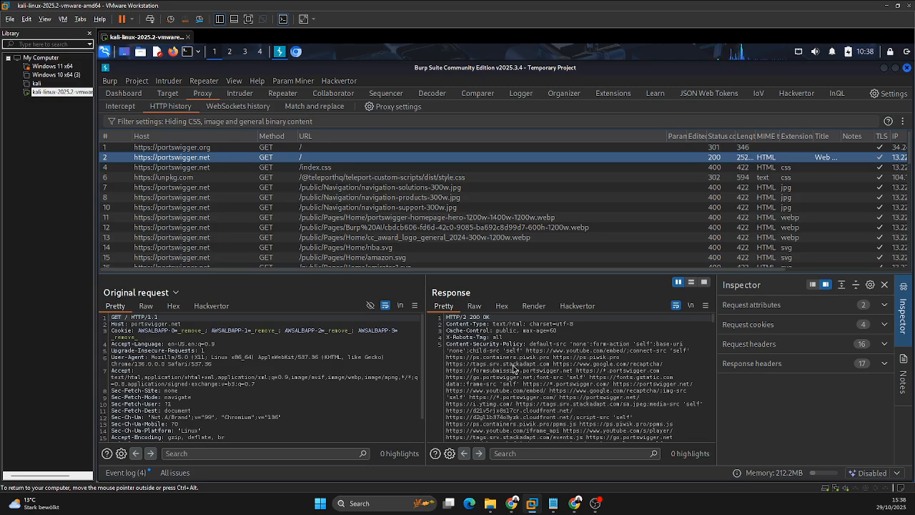
Step: Compare the navigation-support-300w.jpg entry with the portswigger.org and portswigger.net root requests, and open Repeater
click(401, 208)
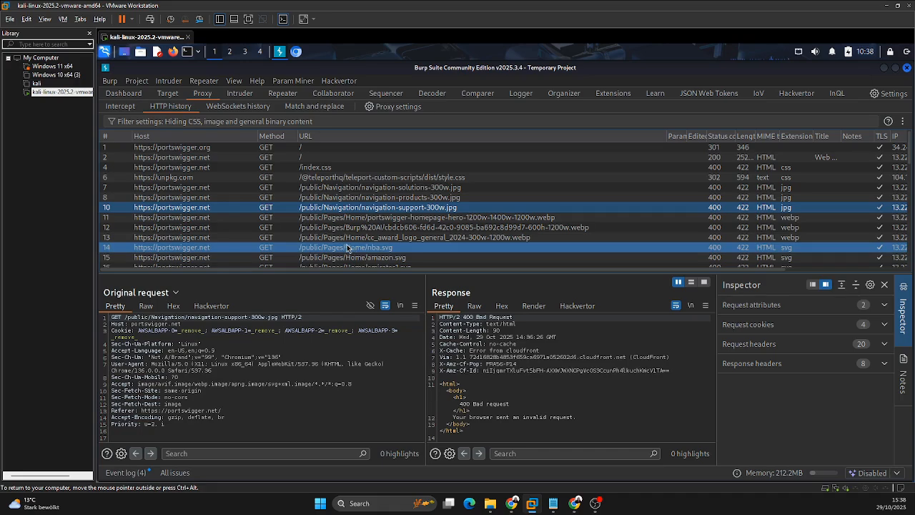
click(405, 149)
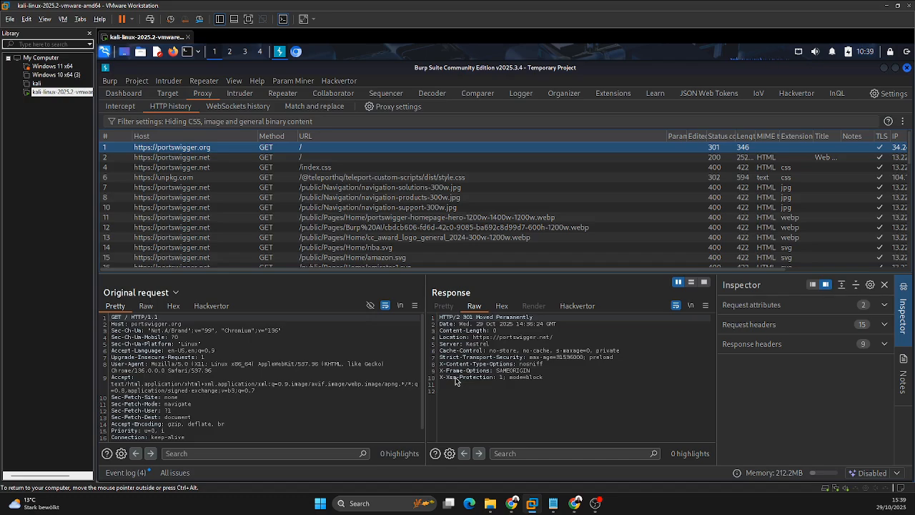
click(332, 157)
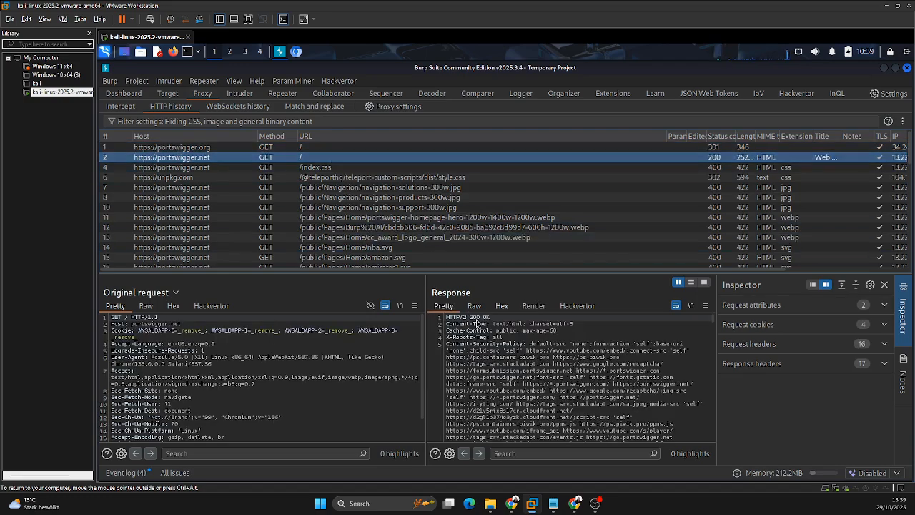
click(286, 95)
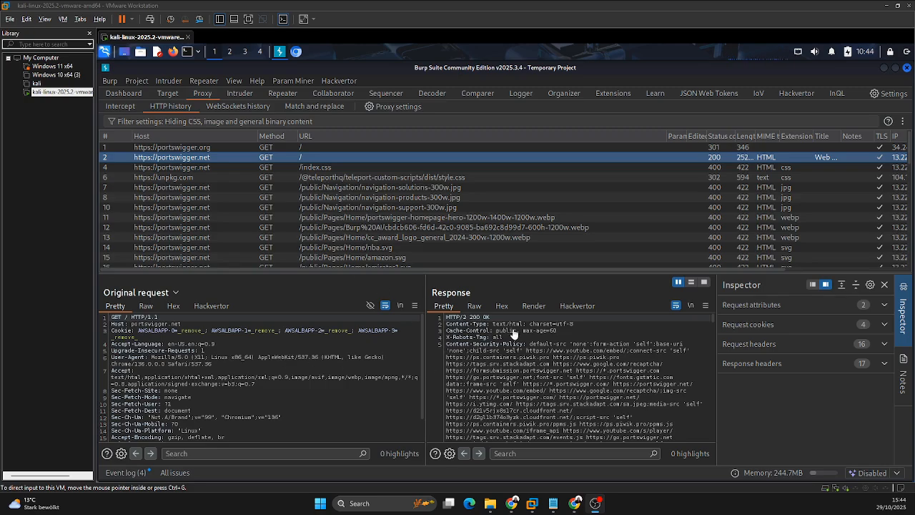
Step: Render the portswigger.net root response, compare it with the live page in the Chromium browser, and return to Burp Suite
click(534, 306)
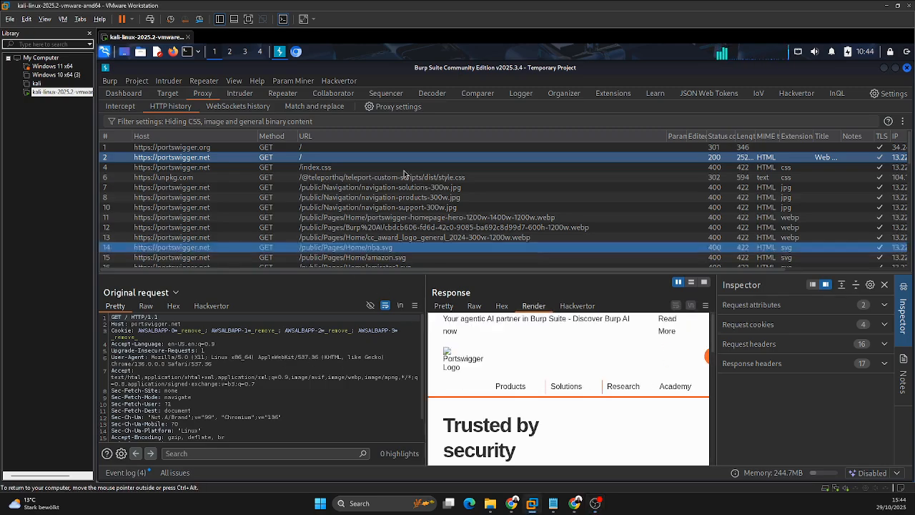
click(296, 53)
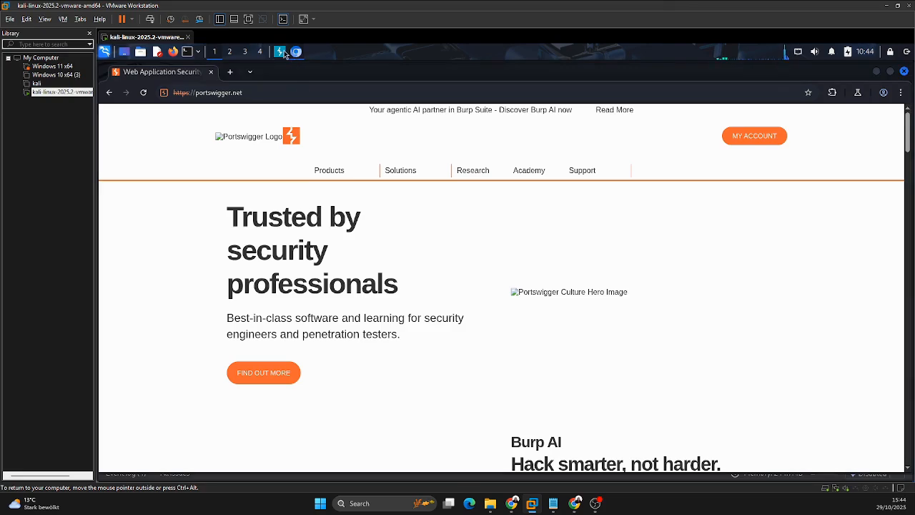
click(285, 53)
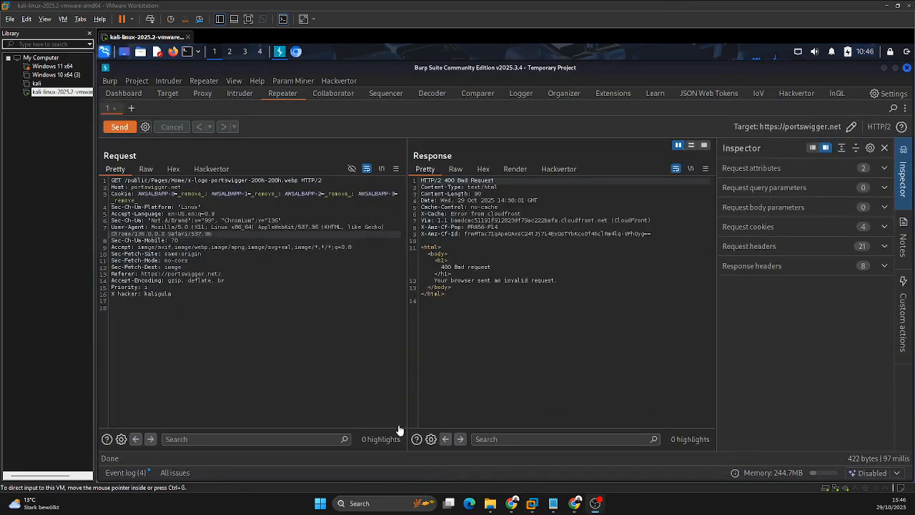
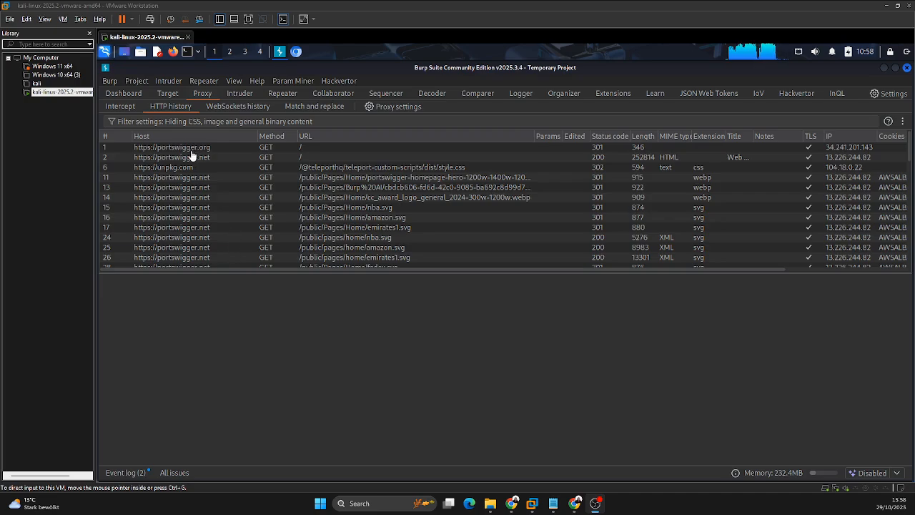
Step: Pass the portswigger.net root request from the HTTP history to Repeater and resend it to the server there
click(264, 214)
scroll(292, 199, down, 11)
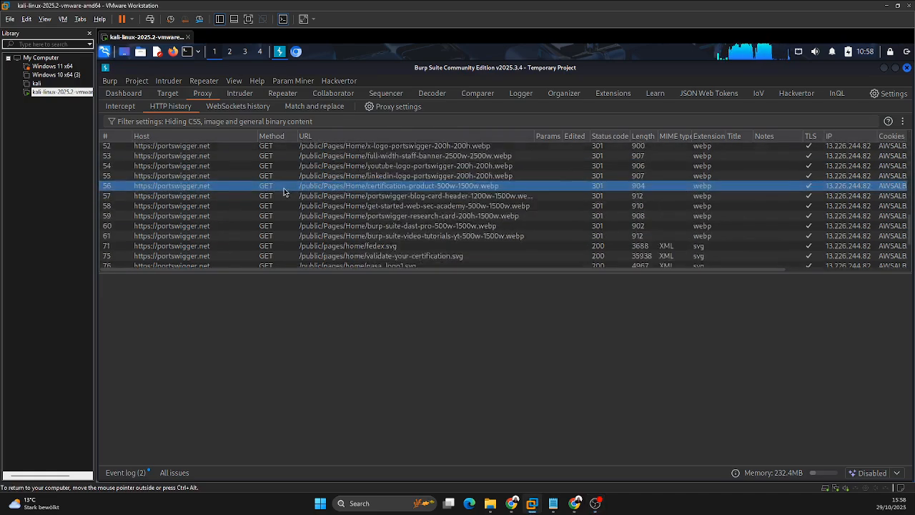
scroll(283, 190, down, 3)
scroll(265, 198, up, 8)
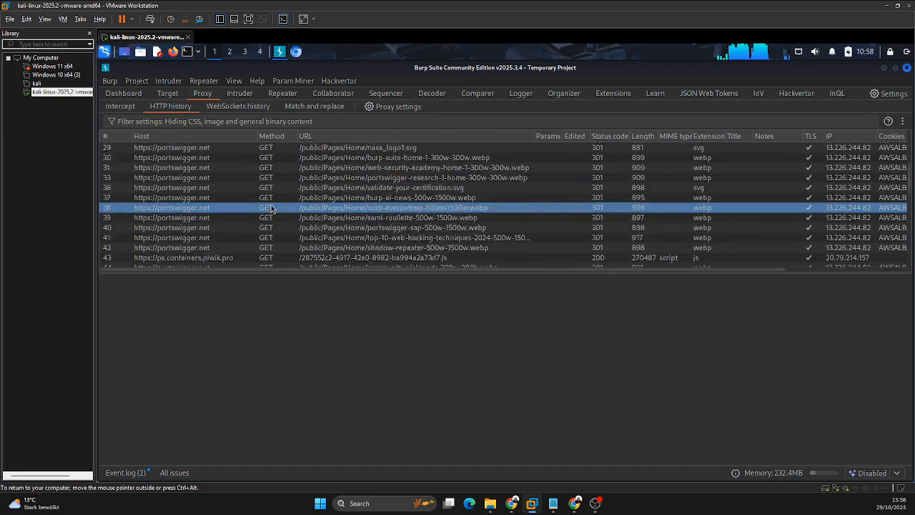
scroll(271, 208, up, 9)
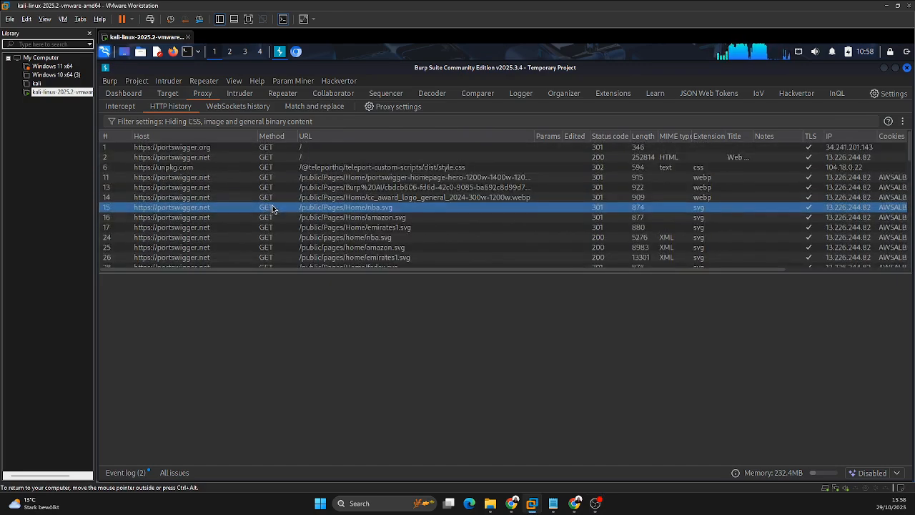
click(303, 159)
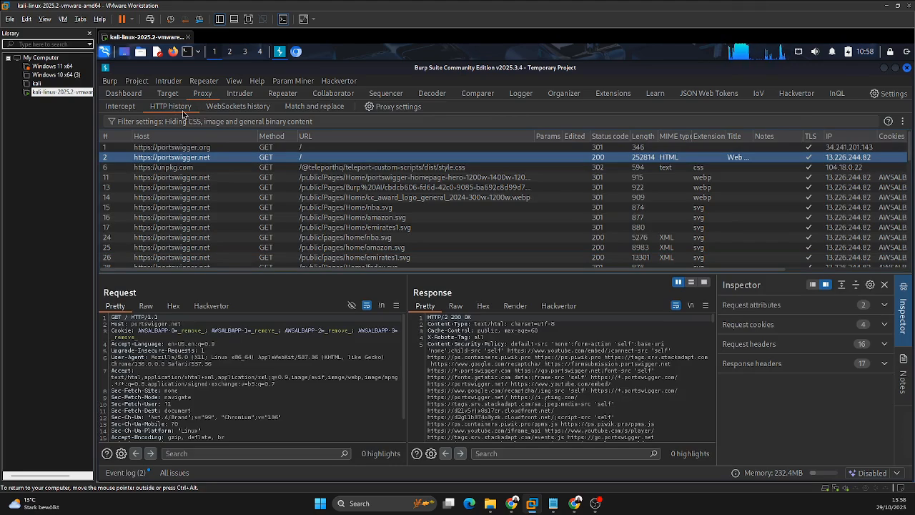
right_click(303, 159)
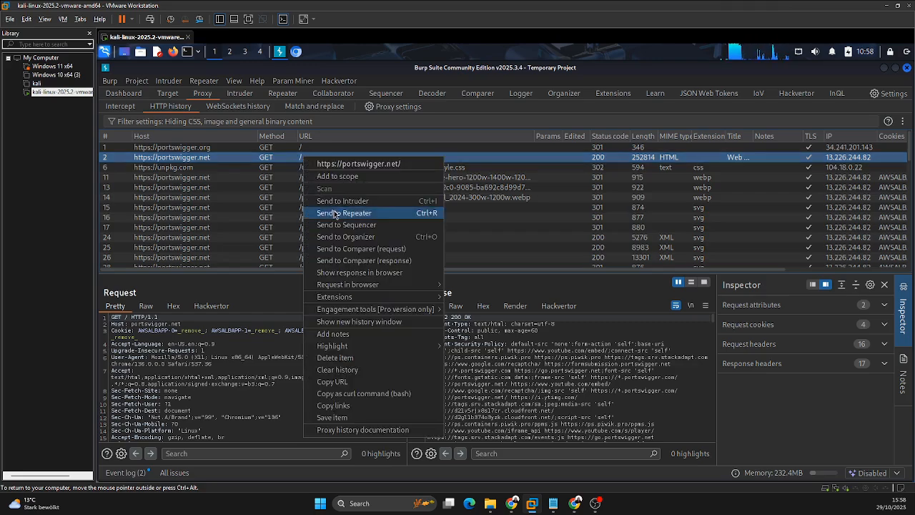
click(334, 214)
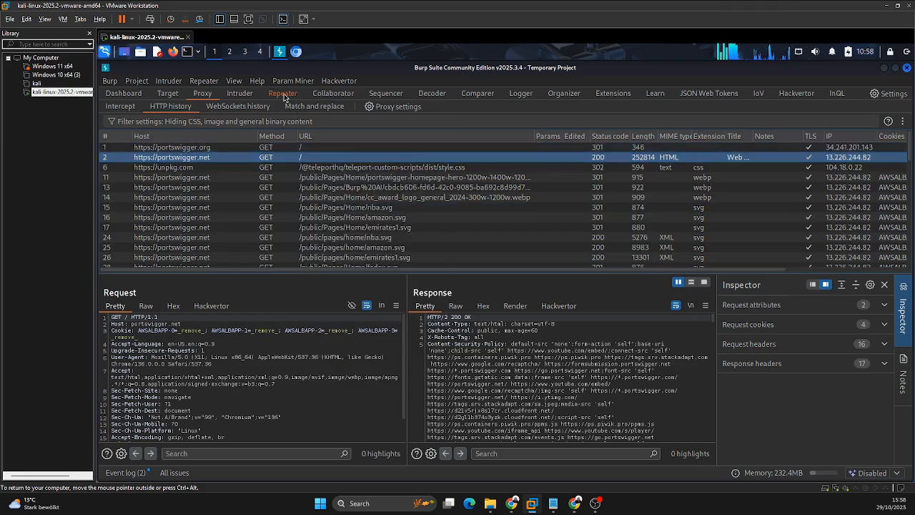
click(282, 93)
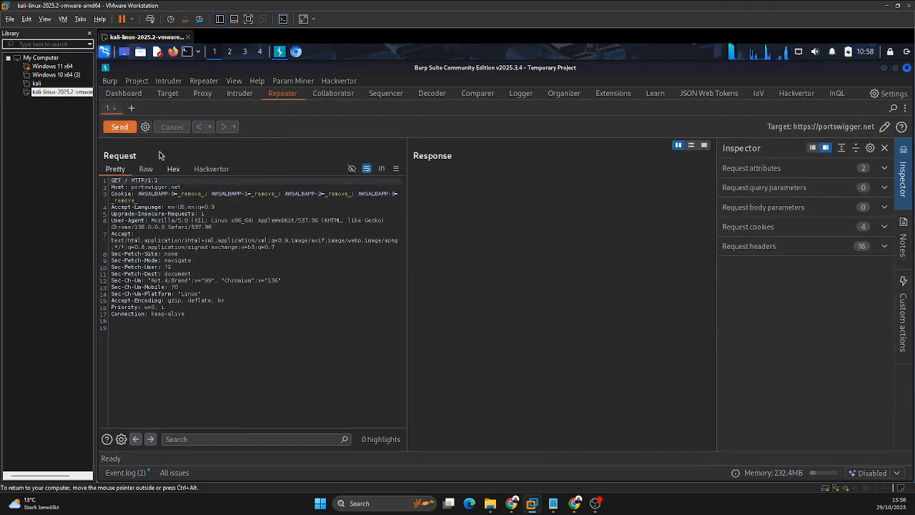
click(123, 126)
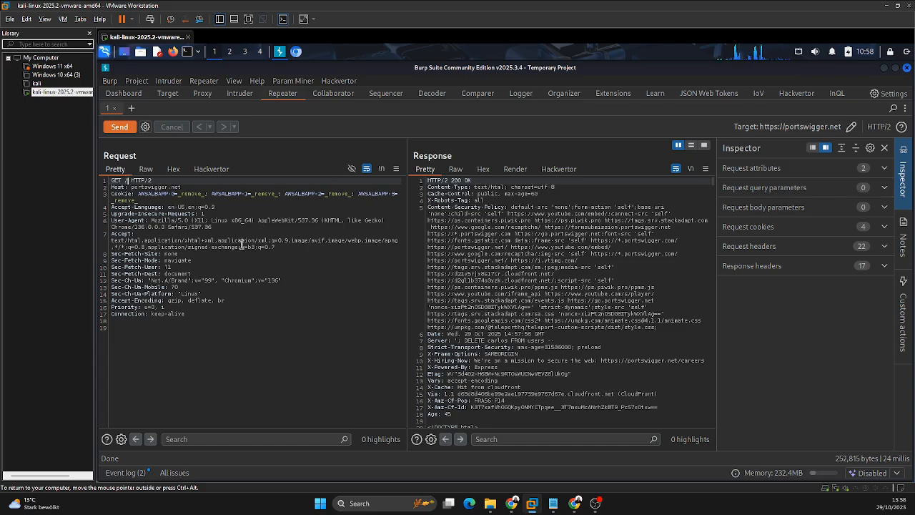
Step: Examine the Host header value and the path in the request line of the Repeater request
drag(184, 190, 130, 188)
click(181, 190)
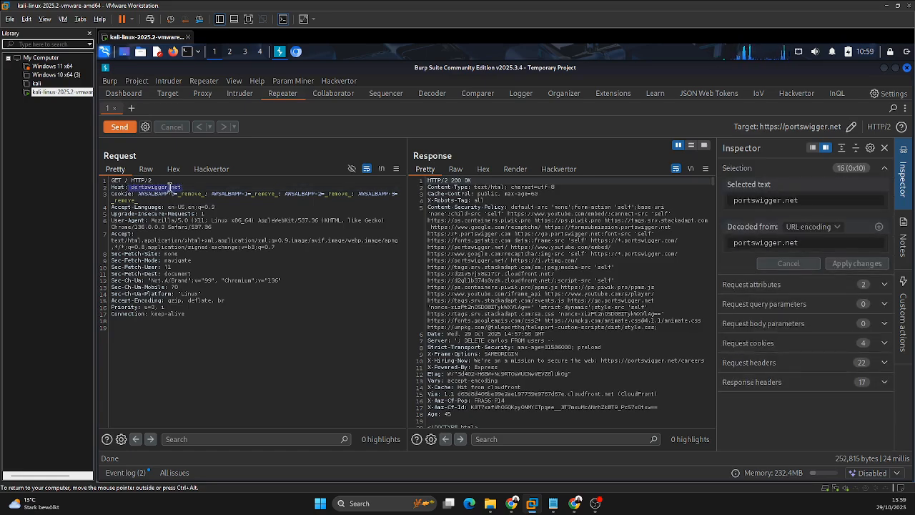
click(140, 188)
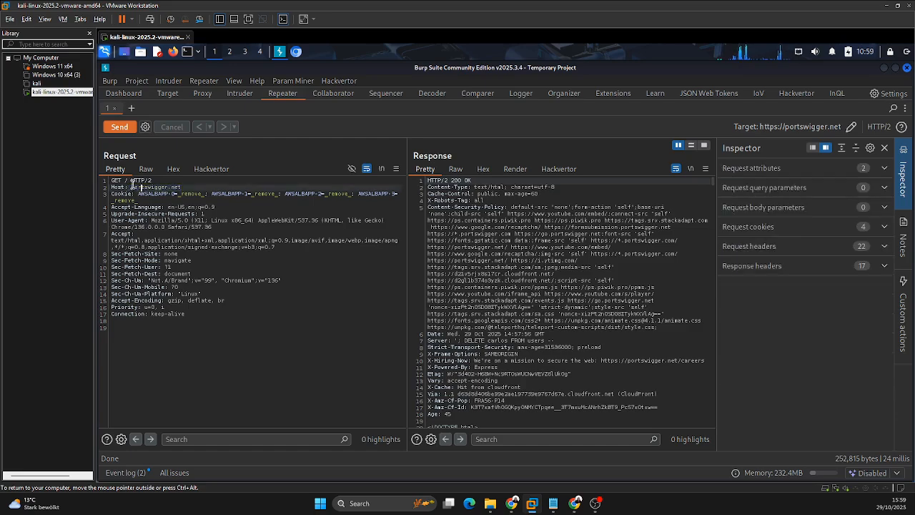
click(128, 181)
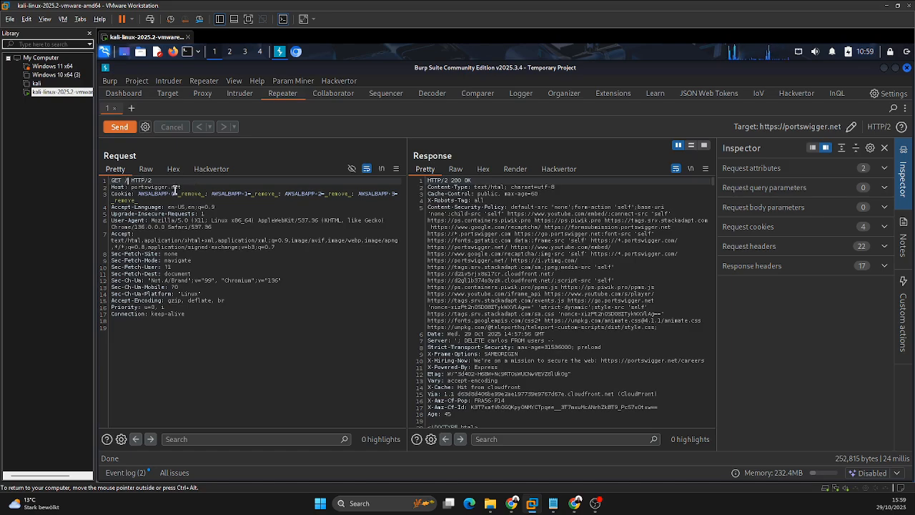
Step: Set the request path to /robots.txt, send the request, and highlight the Sitemap and Disallow entries in the response
text(robots.)
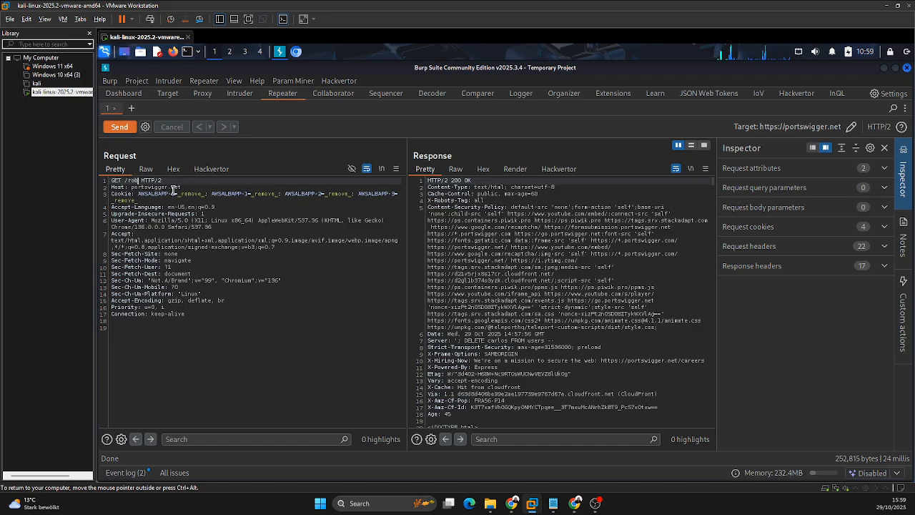
text(txt)
click(128, 132)
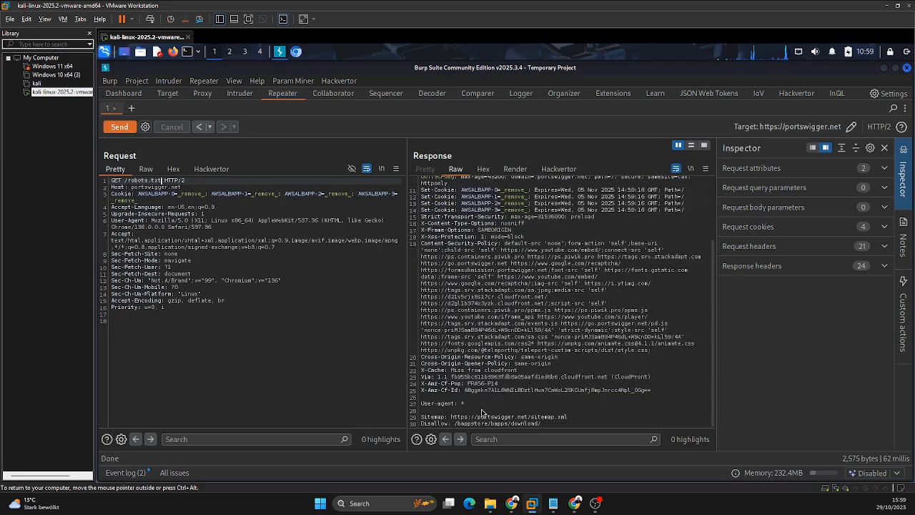
drag(547, 429, 450, 416)
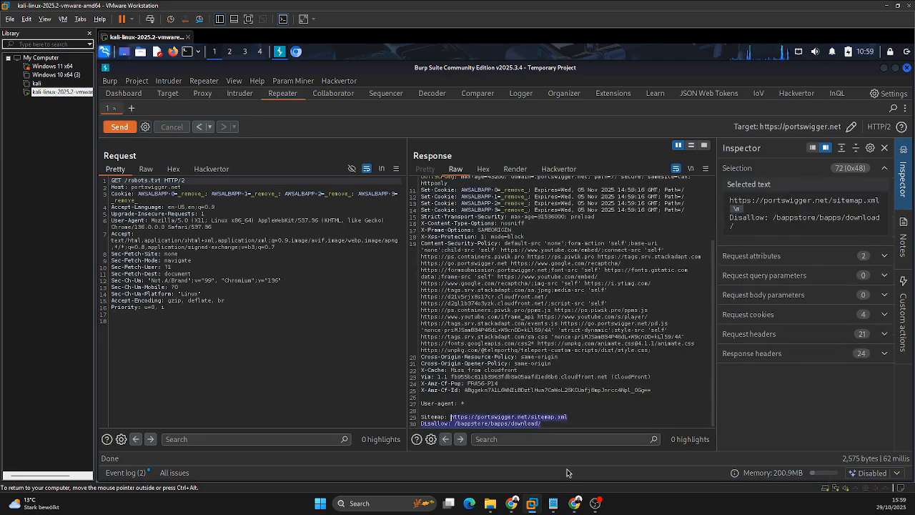
click(174, 234)
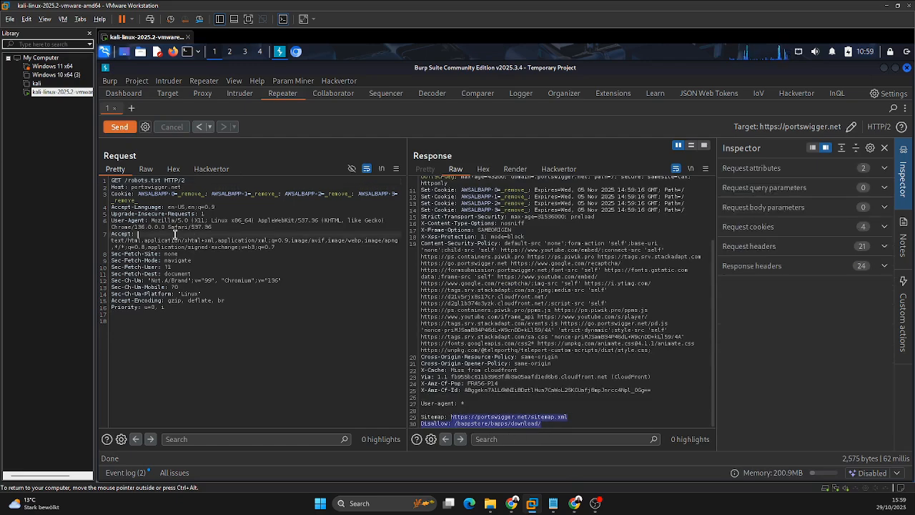
Step: Append a copy of the /robots.txt path from the request line to the Host header value
click(191, 188)
drag(164, 180, 124, 180)
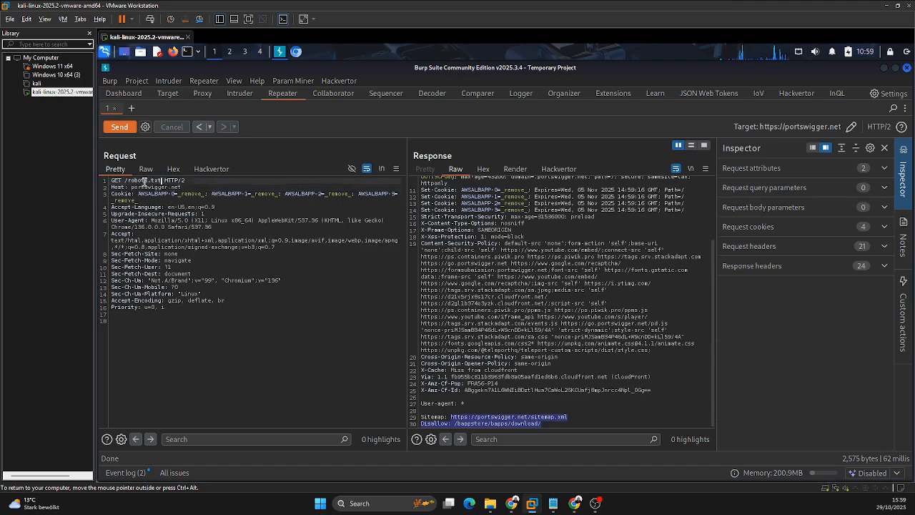
key(ctrl+c)
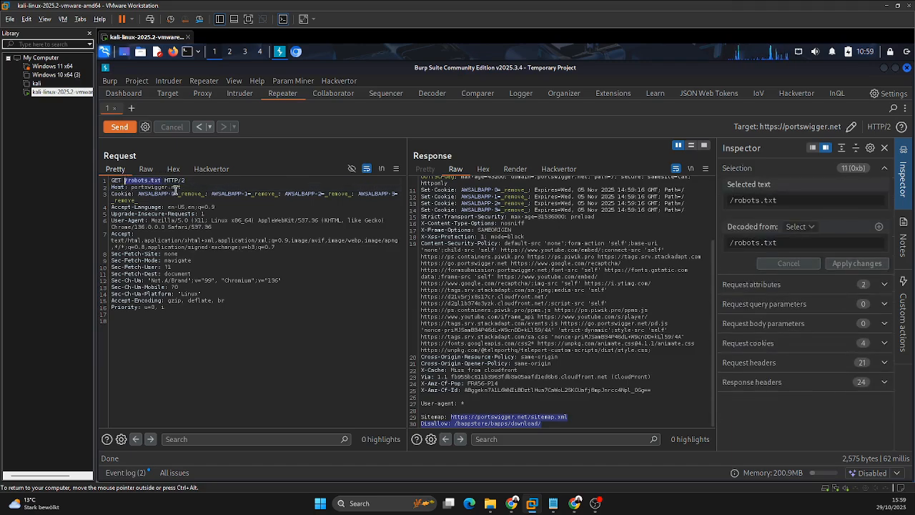
click(186, 187)
key(ctrl+v)
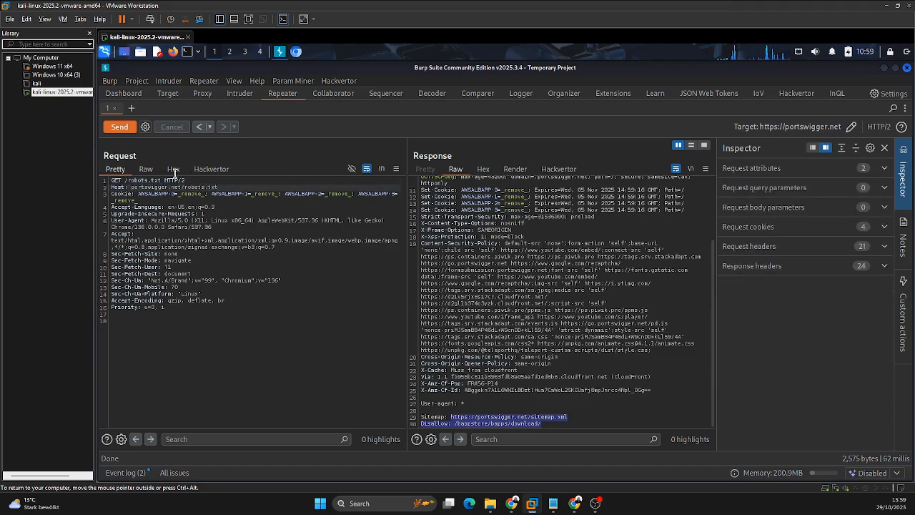
Step: Examine the combined address in the Host header against the path in the request line
double_click(157, 188)
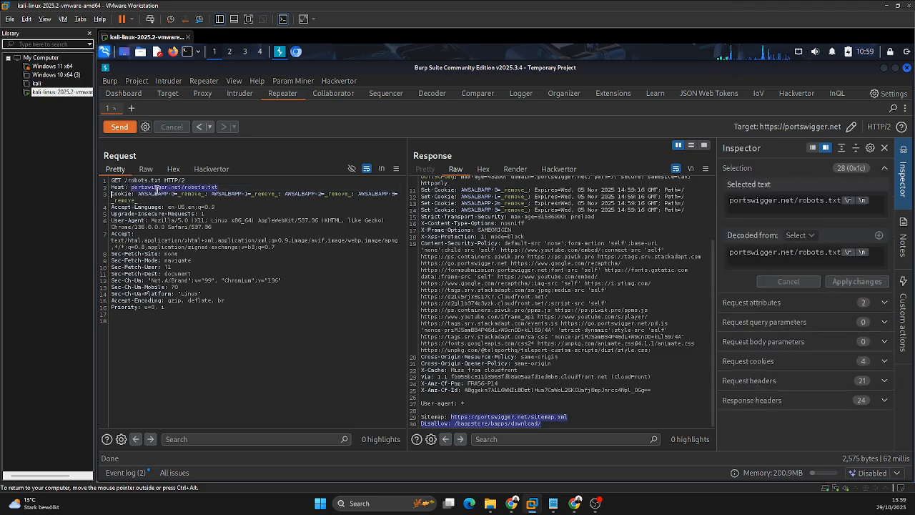
drag(157, 189, 220, 186)
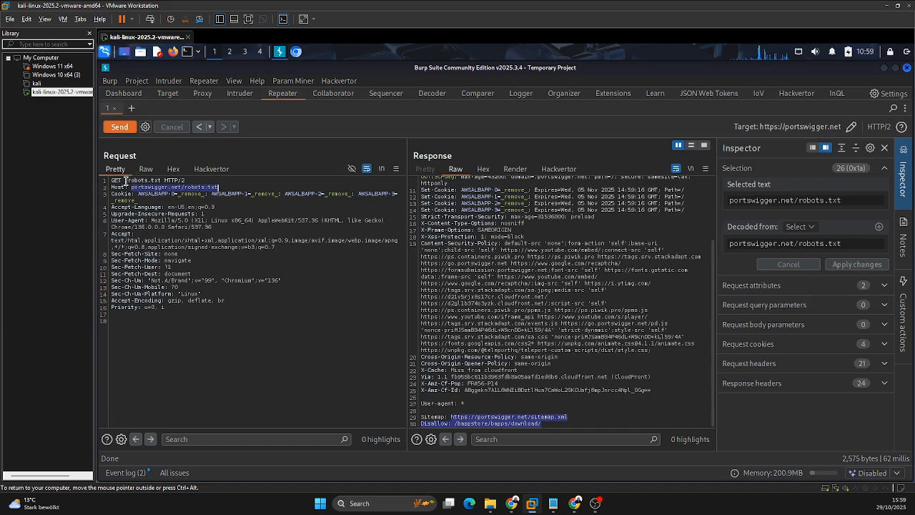
drag(126, 180, 161, 181)
drag(218, 187, 130, 186)
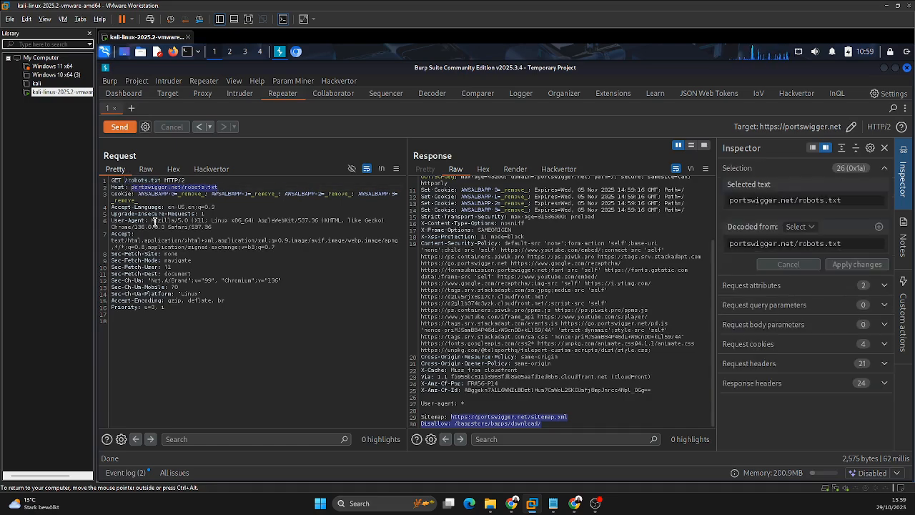
click(176, 187)
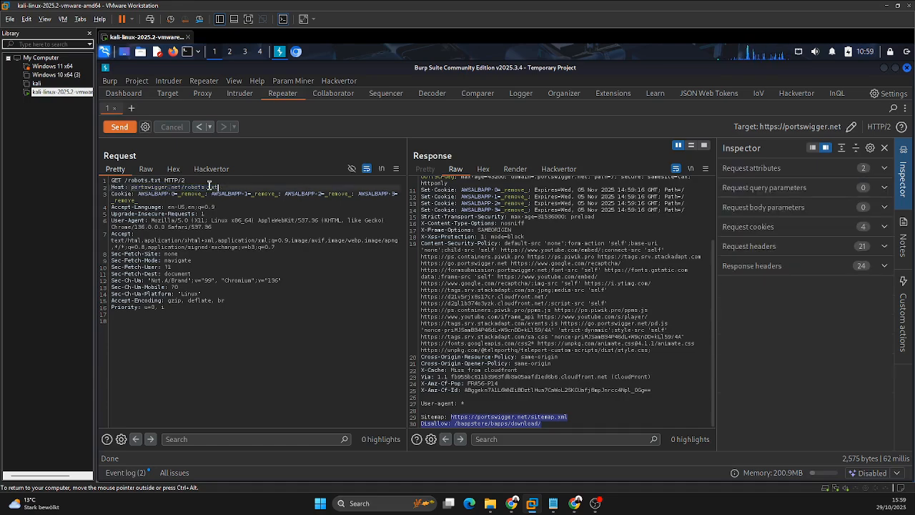
Step: Remove the appended /robots.txt from the Host header so its value is portswigger.net
drag(218, 186, 184, 187)
key(BackSpace)
key(BackSpace)
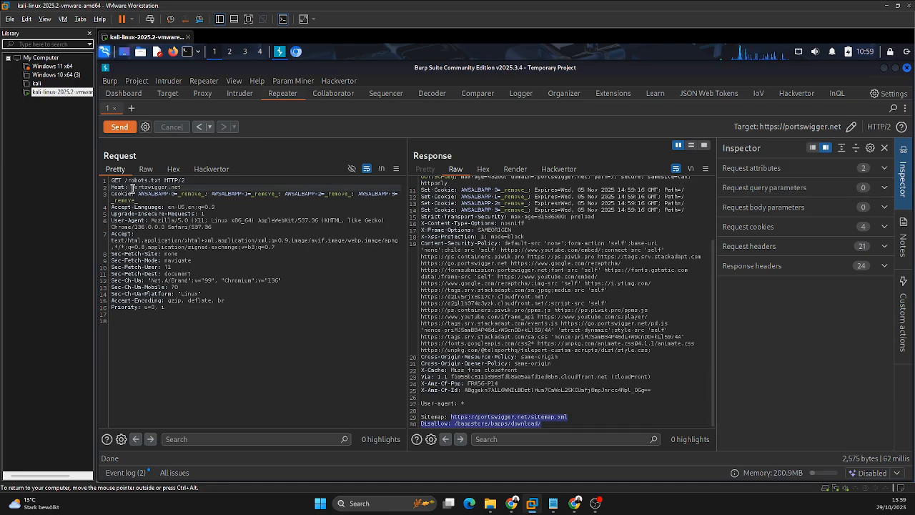
Step: Examine the Host value, the GET method and the /robots.txt path of the request
drag(131, 187, 188, 193)
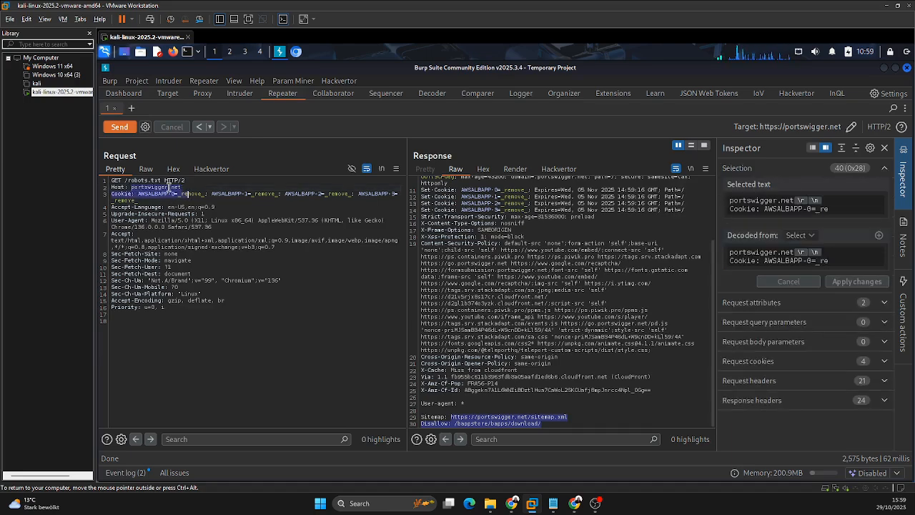
double_click(118, 180)
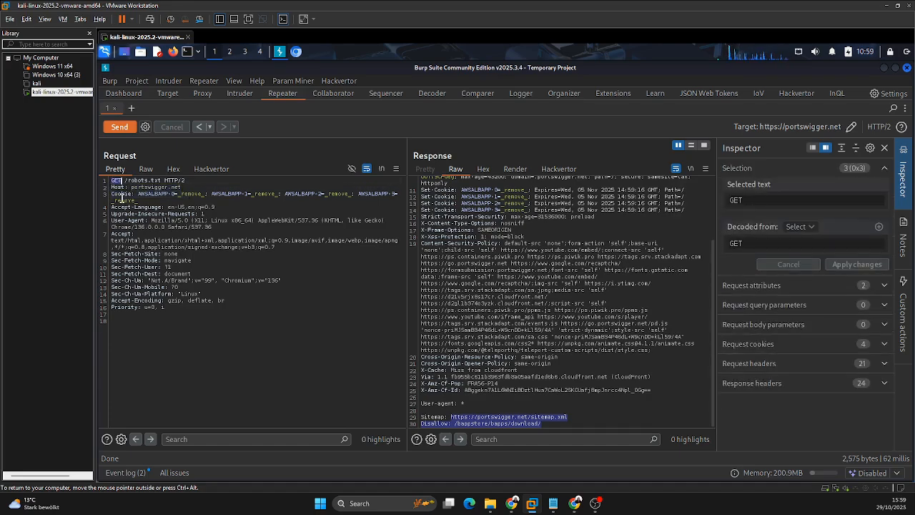
click(126, 186)
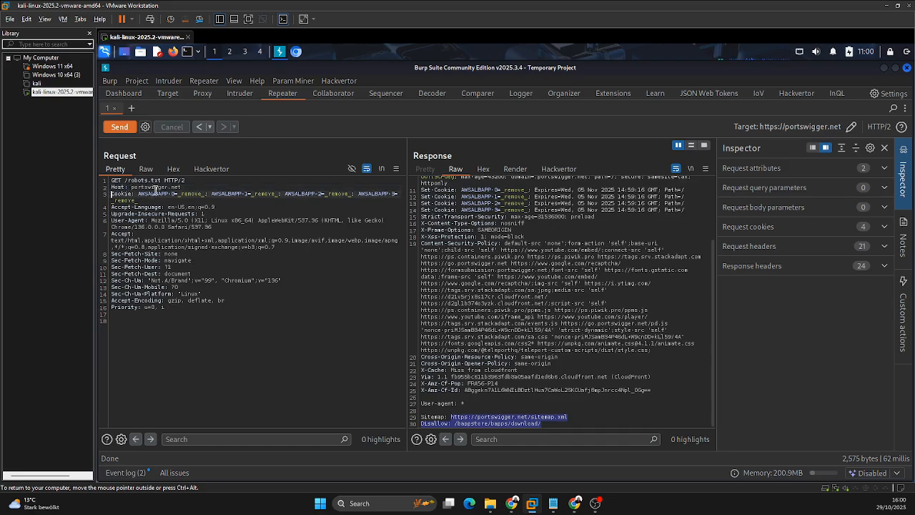
drag(145, 188, 125, 180)
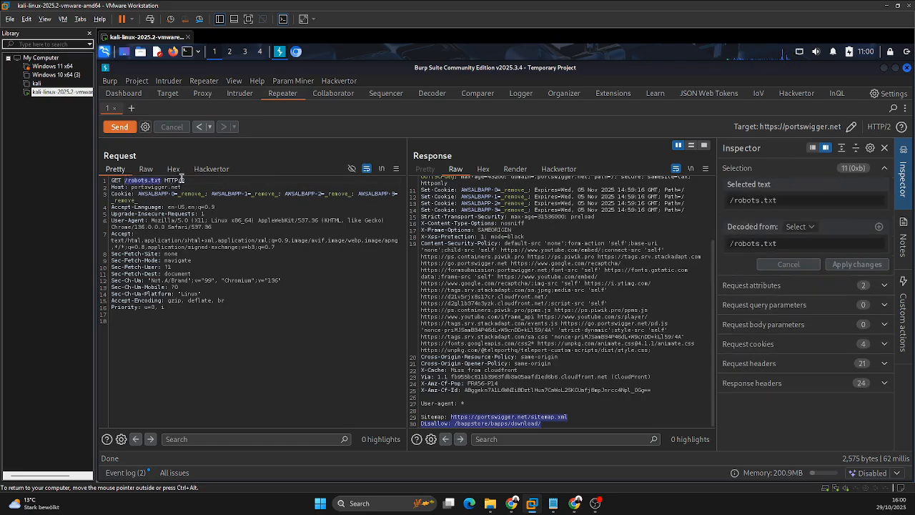
Step: Assemble portswigger.net/robots.txt in the request search field by copying the Host value and the request path
drag(130, 187, 181, 187)
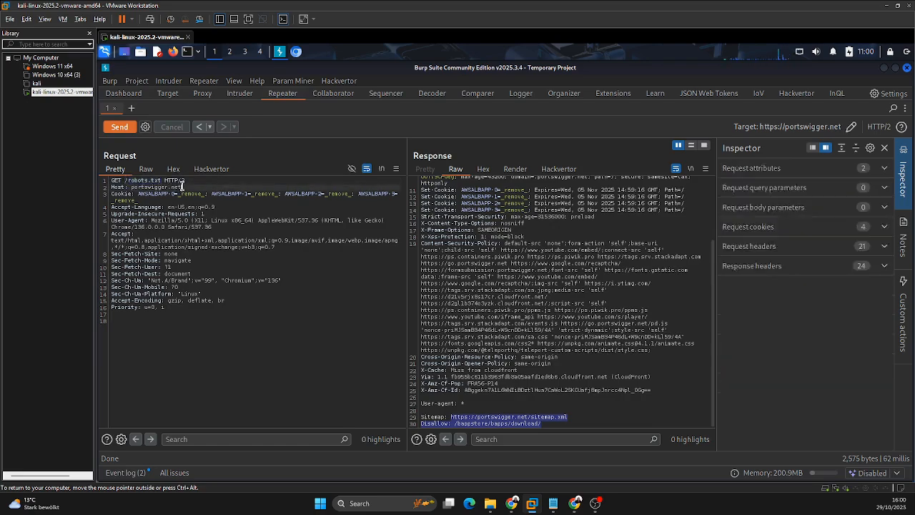
click(189, 438)
key(ctrl+v)
drag(163, 183, 124, 181)
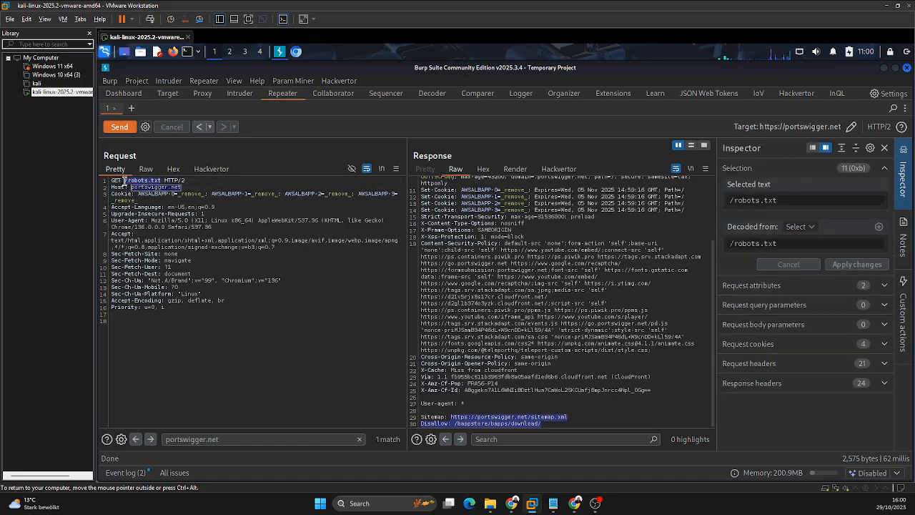
click(228, 440)
key(ctrl+v)
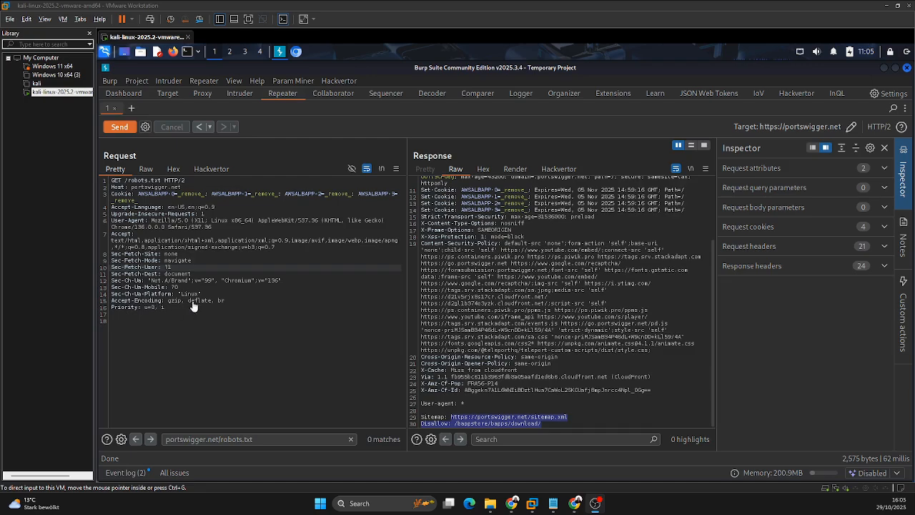
Step: Expand the Inspector's request attributes, switch the protocol to HTTP/1 and set it back to HTTP/2
click(763, 172)
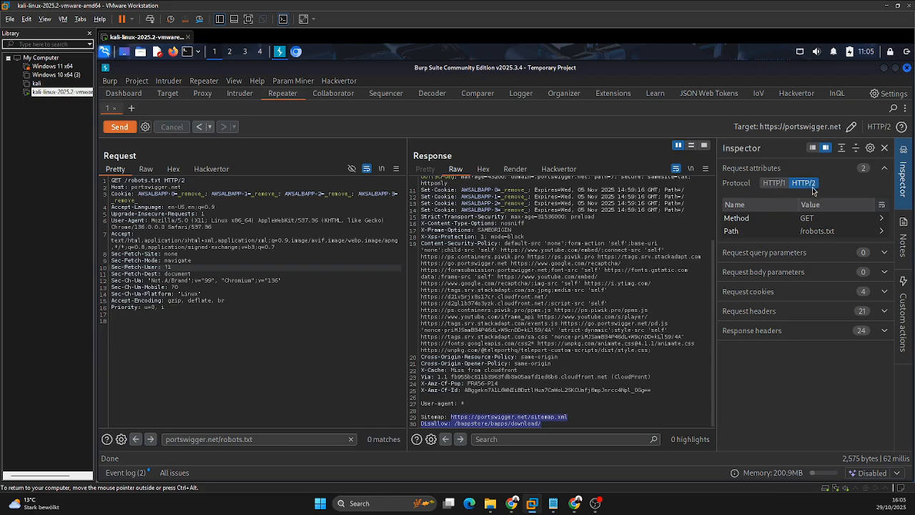
click(771, 187)
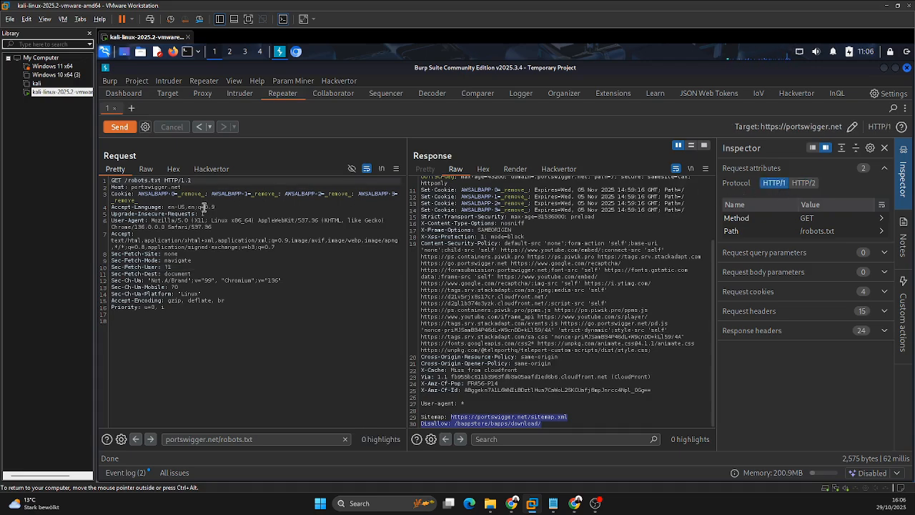
click(809, 185)
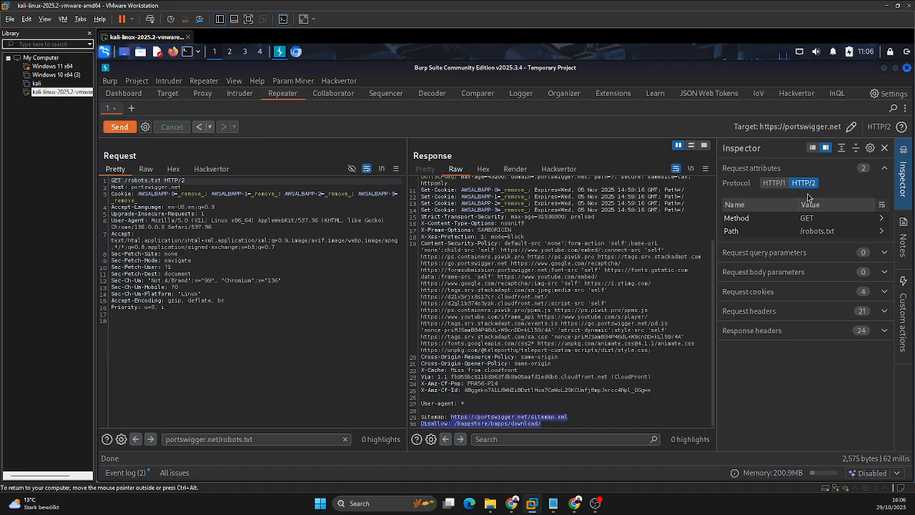
Step: Expand the query parameters and body parameters in the Inspector and examine the body area below the request headers
click(770, 253)
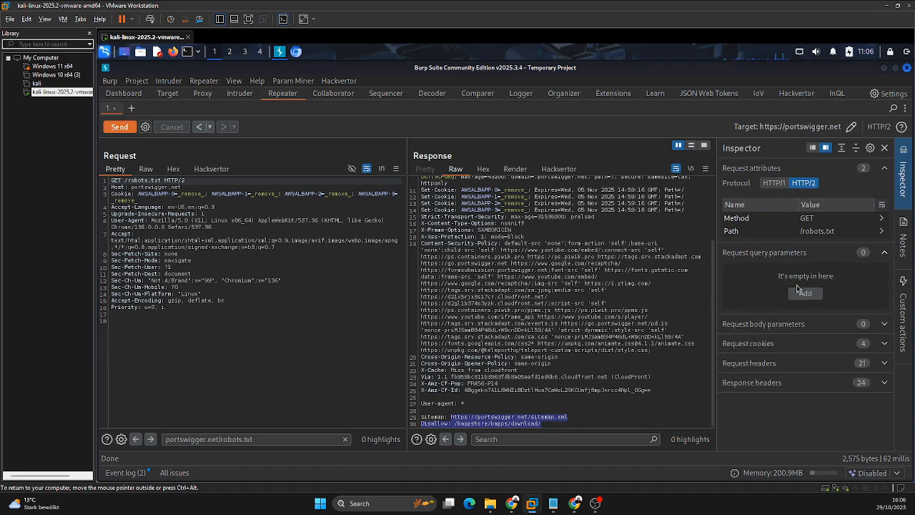
click(775, 325)
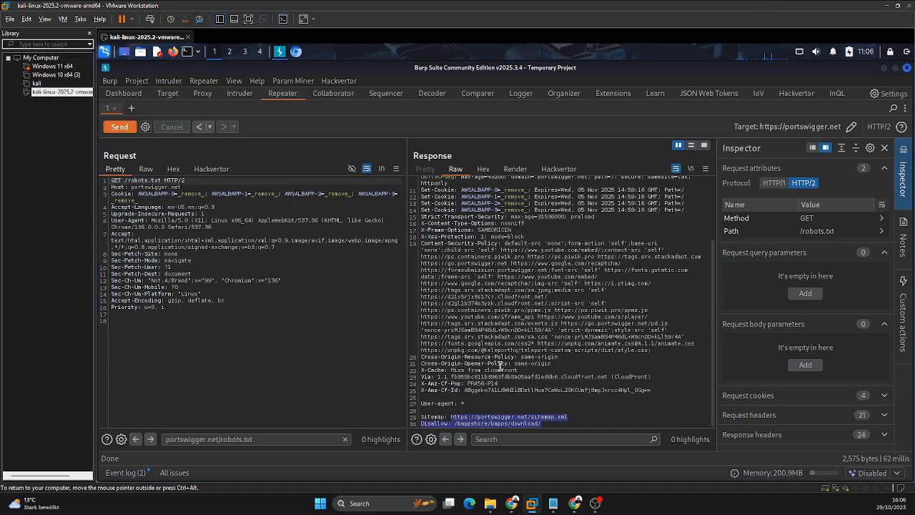
click(133, 336)
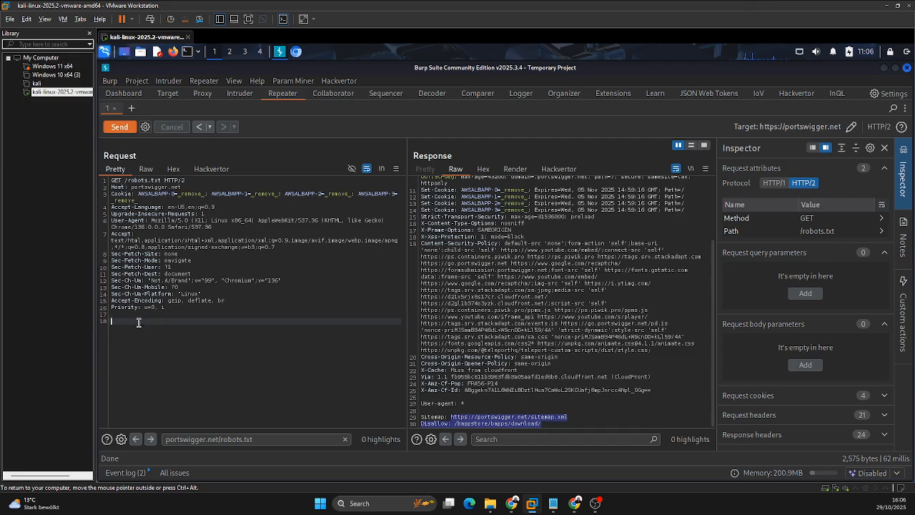
click(168, 308)
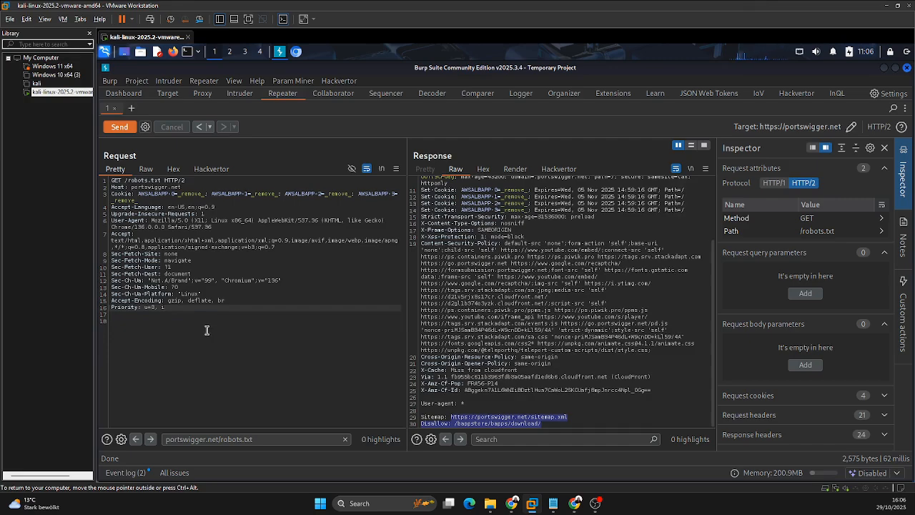
click(155, 315)
click(147, 321)
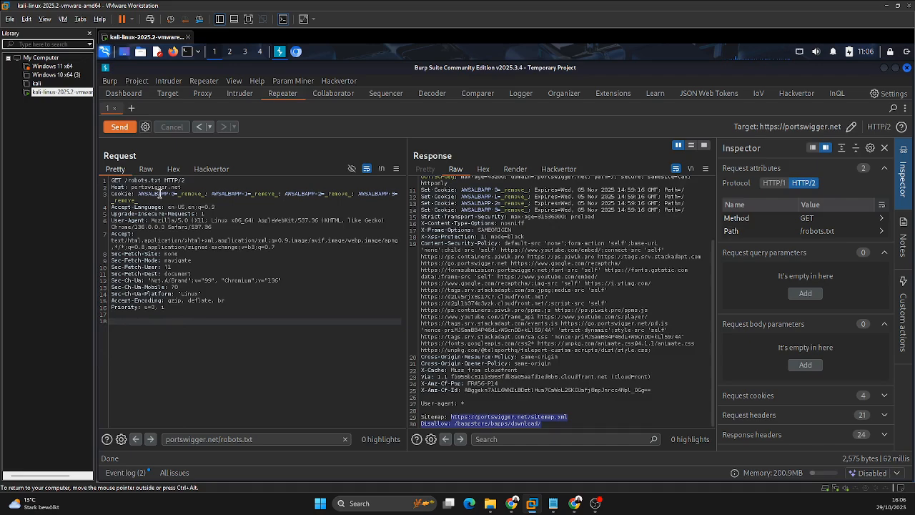
Step: Change the request method to POST and enter sdaaf as the request body
click(159, 181)
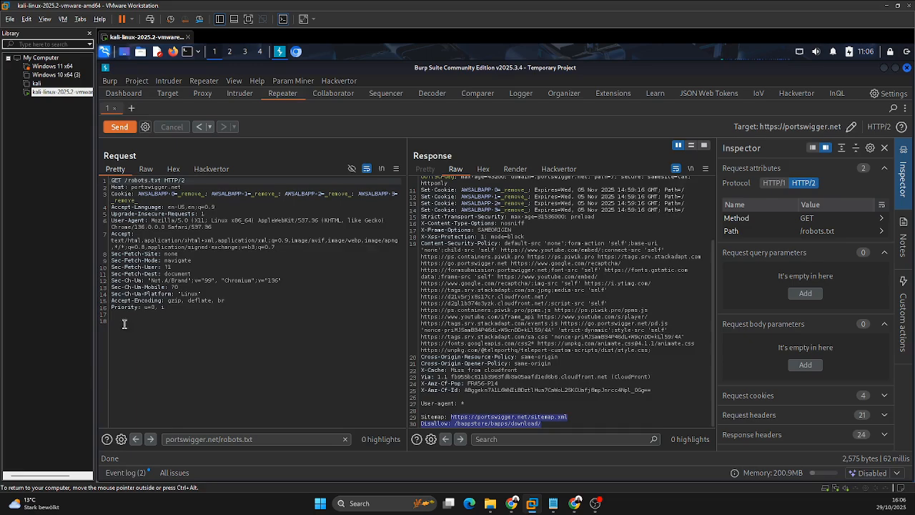
right_click(202, 273)
click(214, 266)
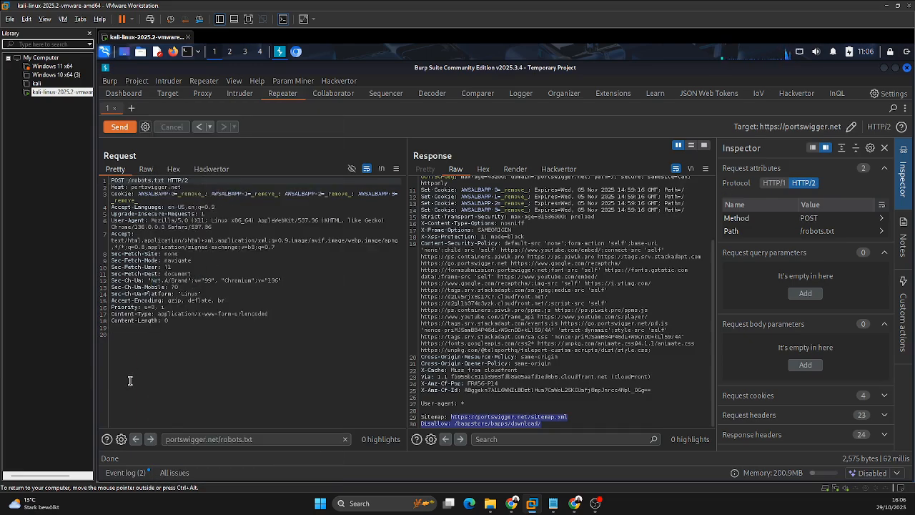
click(131, 339)
text(sdaaf)
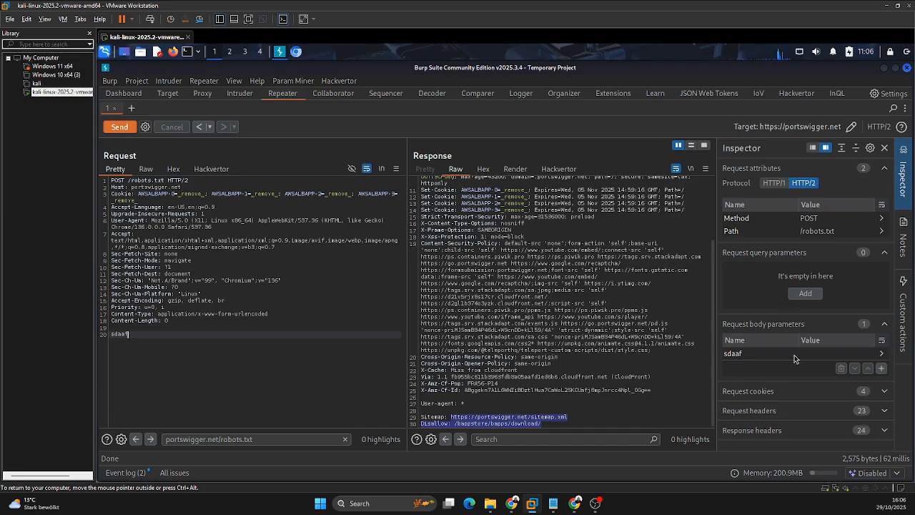
Step: Replace the request body with {"value": "hello"} and change the request method back to GET
drag(143, 334, 110, 334)
click(136, 333)
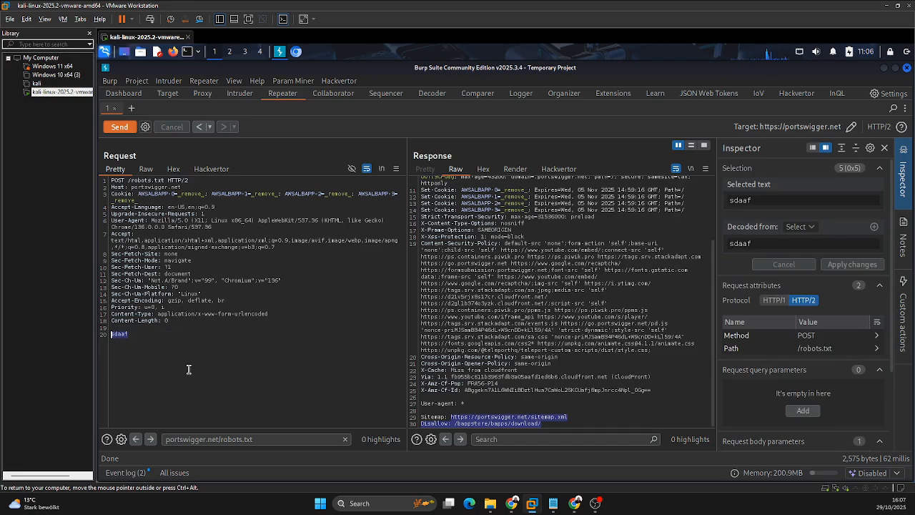
key(BackSpace)
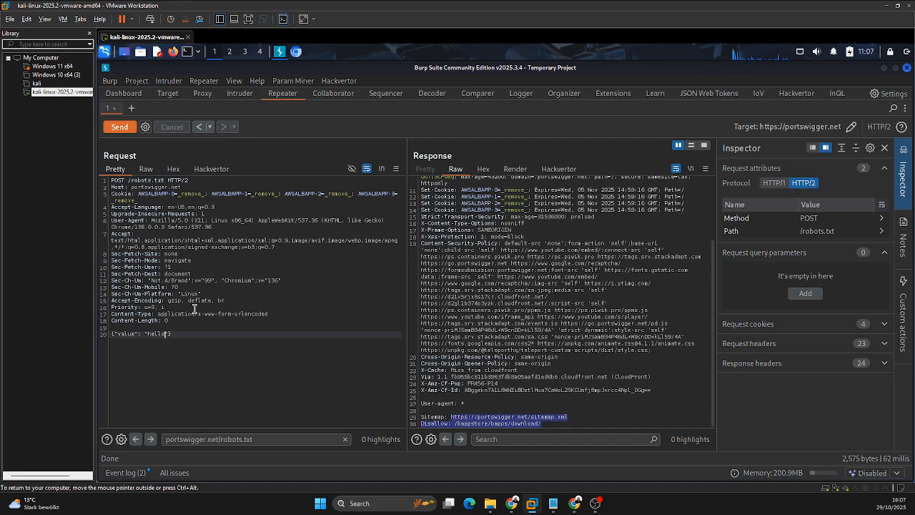
right_click(163, 343)
click(207, 271)
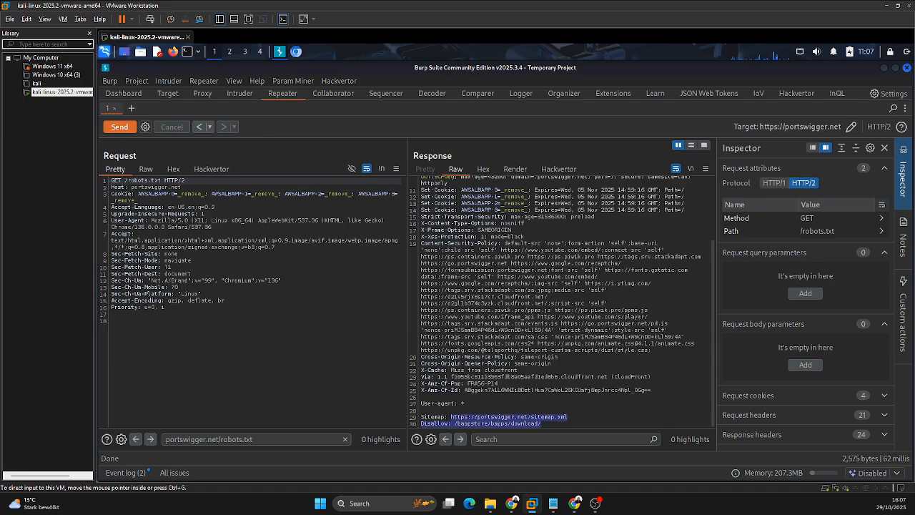
Step: Expand the request cookies in the Inspector and examine the matching Cookie header in the request
click(785, 395)
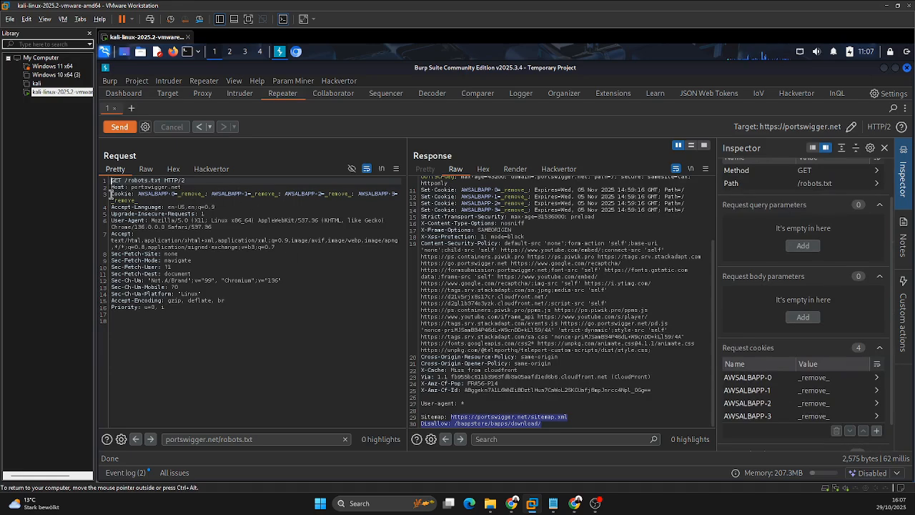
drag(111, 193, 143, 198)
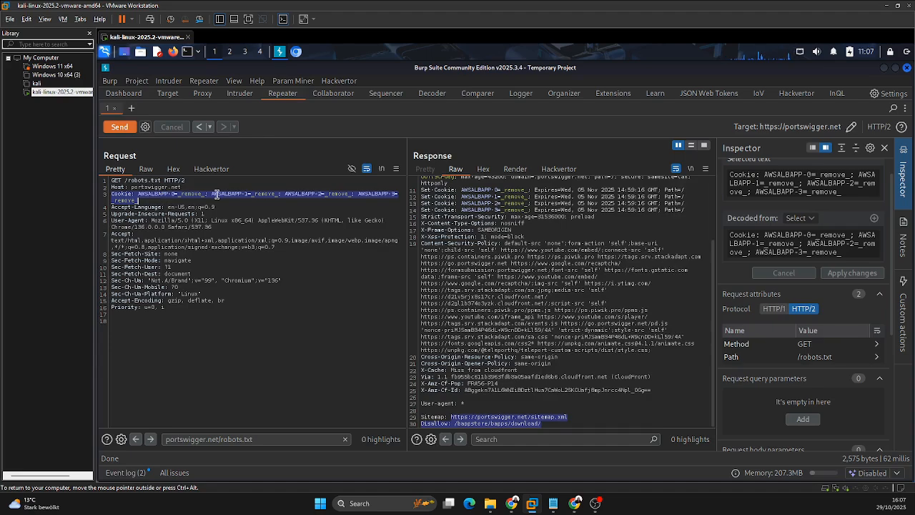
click(217, 194)
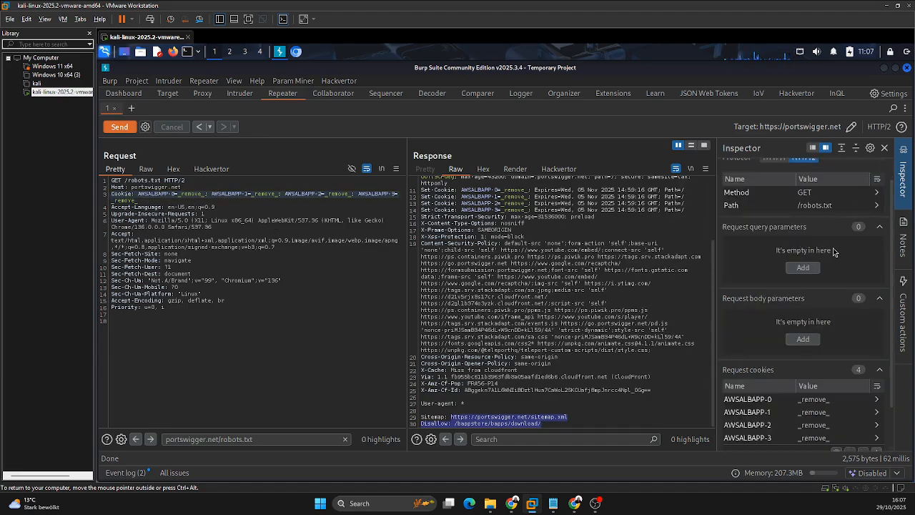
Step: Compare the Inspector's request cookies with the Cookie header by selecting the AWSALBAPP-1 cookie in the request
scroll(787, 336, down, 3)
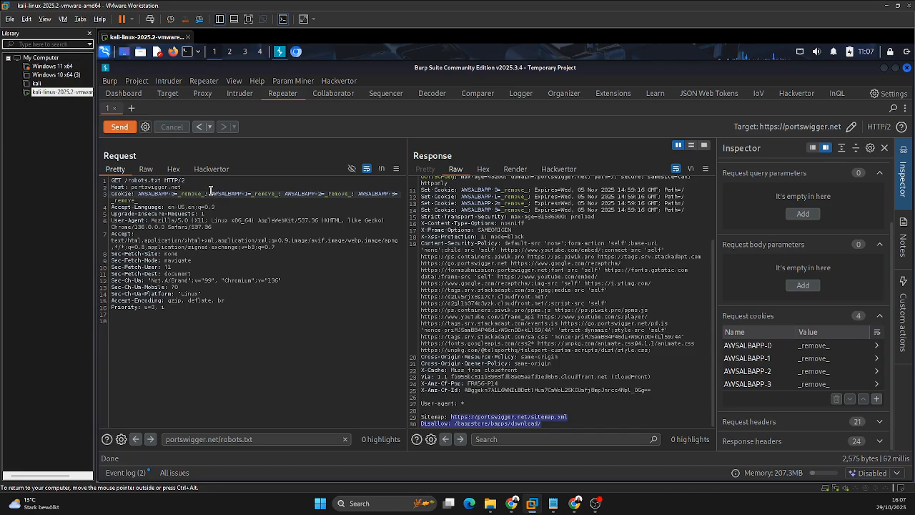
drag(210, 193, 277, 194)
scroll(669, 286, up, 3)
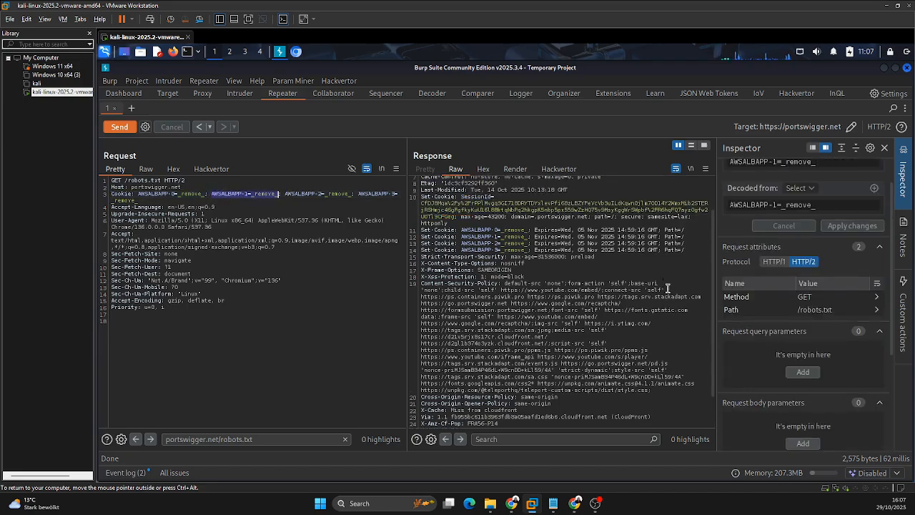
scroll(772, 293, up, 1)
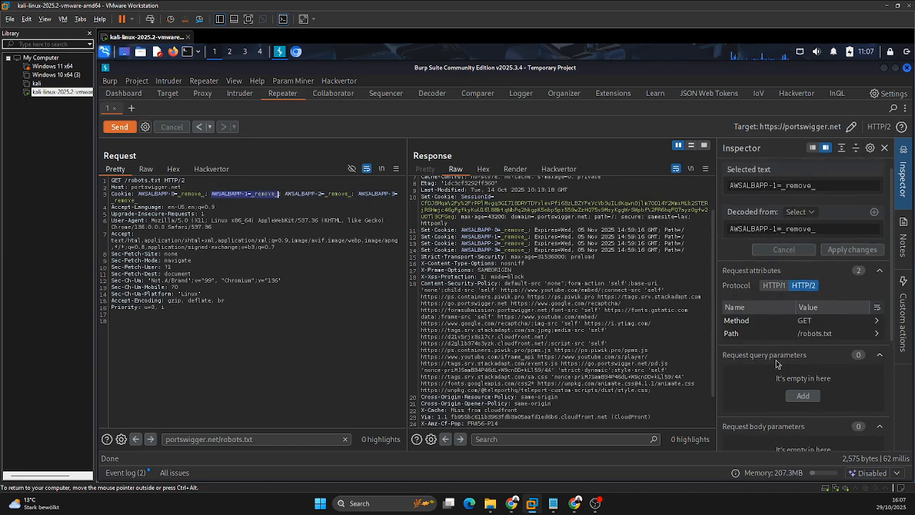
click(243, 341)
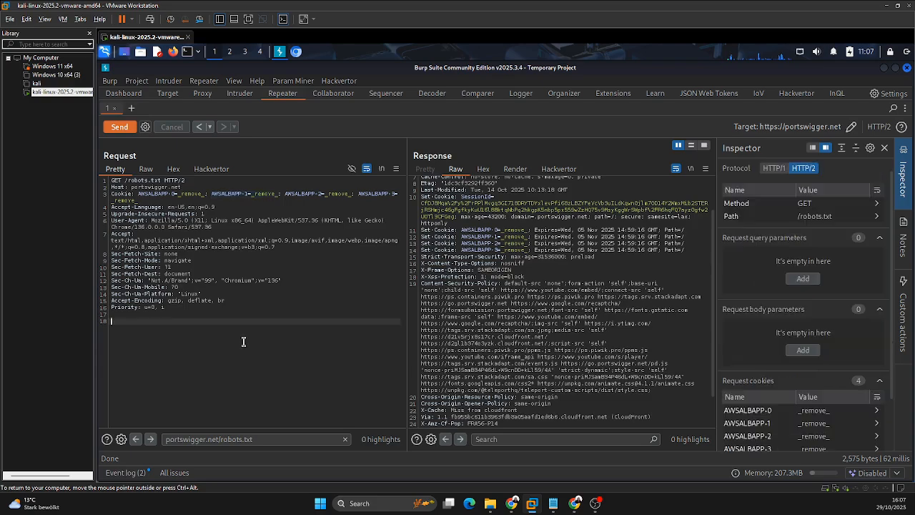
Step: Expand the request headers in the Inspector and compare them with the header lines in the request, such as Sec-Fetch-Site
scroll(815, 326, down, 2)
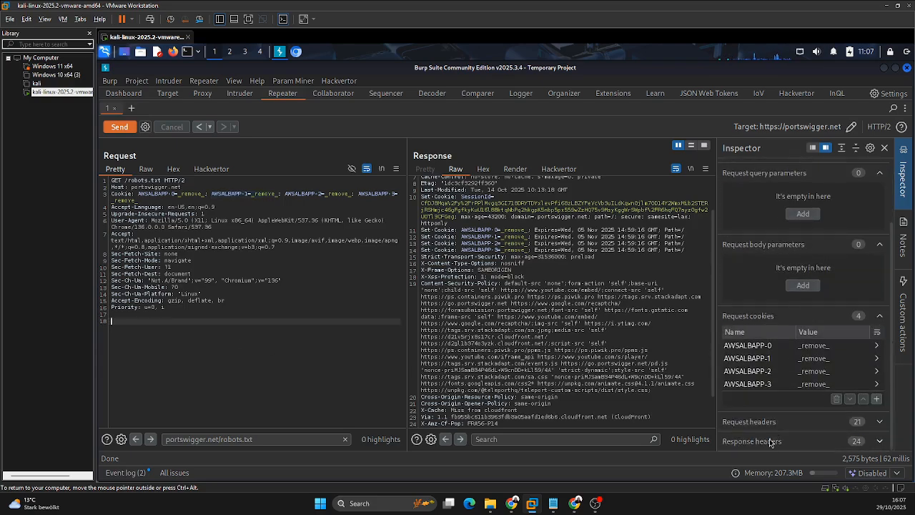
click(773, 424)
scroll(776, 365, down, 3)
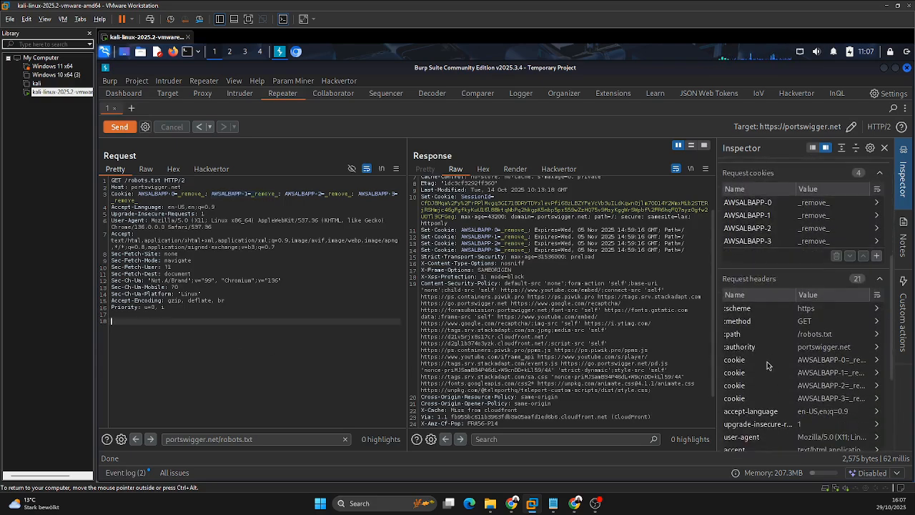
scroll(760, 312, down, 3)
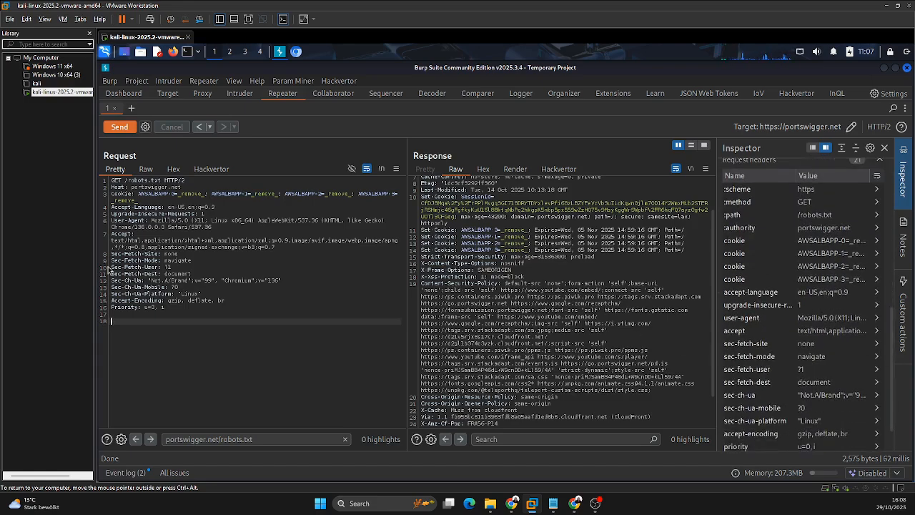
double_click(180, 255)
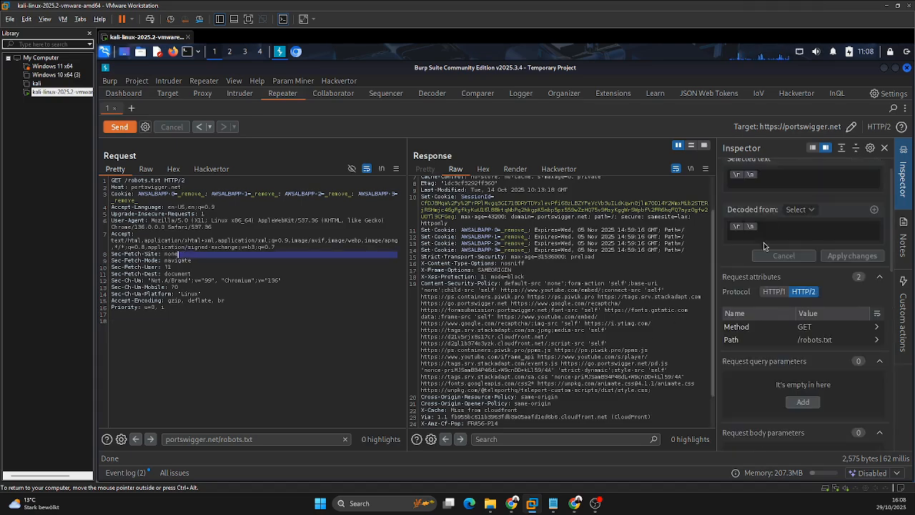
Step: Change the :path request header in the Inspector to /rggr
scroll(764, 243, down, 3)
scroll(760, 433, down, 6)
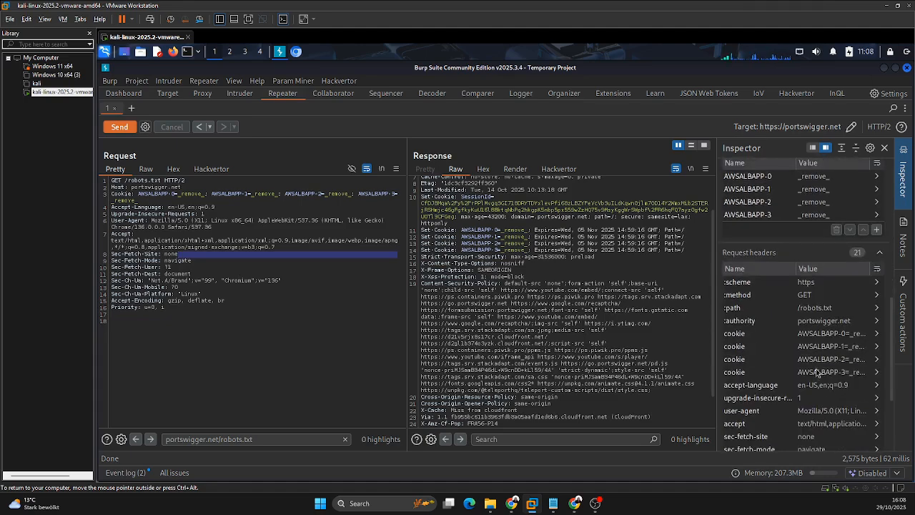
click(815, 307)
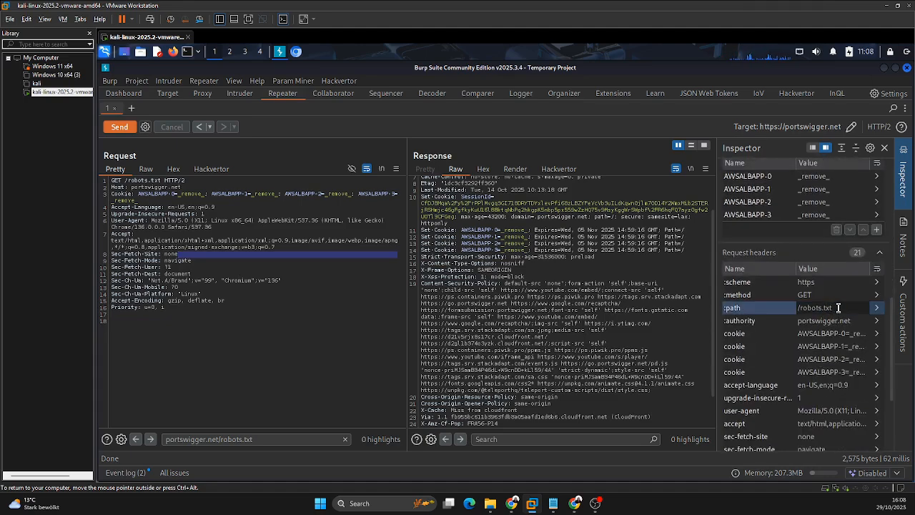
drag(839, 308, 802, 308)
text(rggr)
key(Return)
Step: Expand the response headers in the Inspector and compare them with the header lines in the raw response
scroll(762, 319, down, 3)
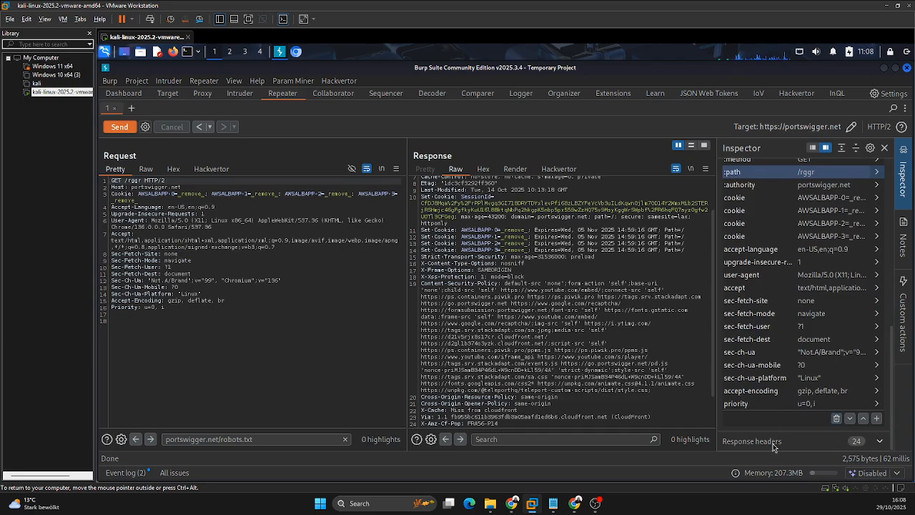
click(758, 441)
scroll(782, 379, down, 10)
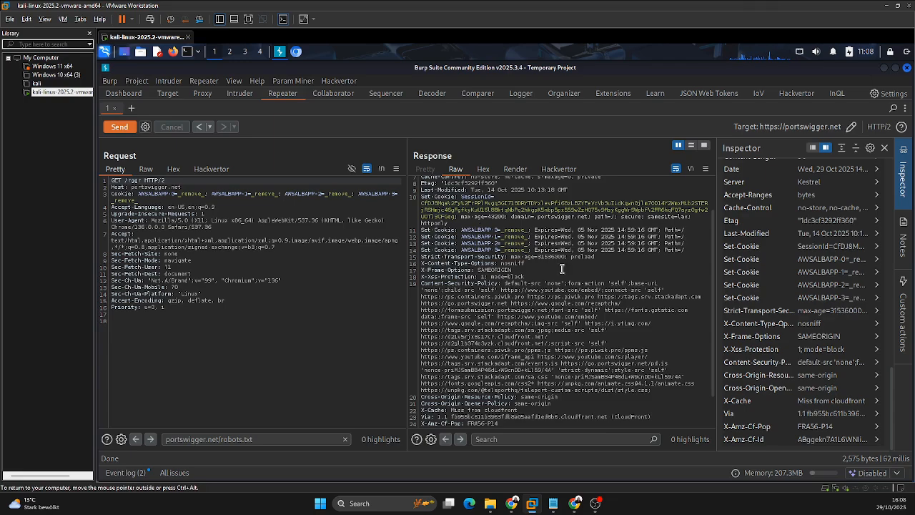
scroll(485, 265, down, 2)
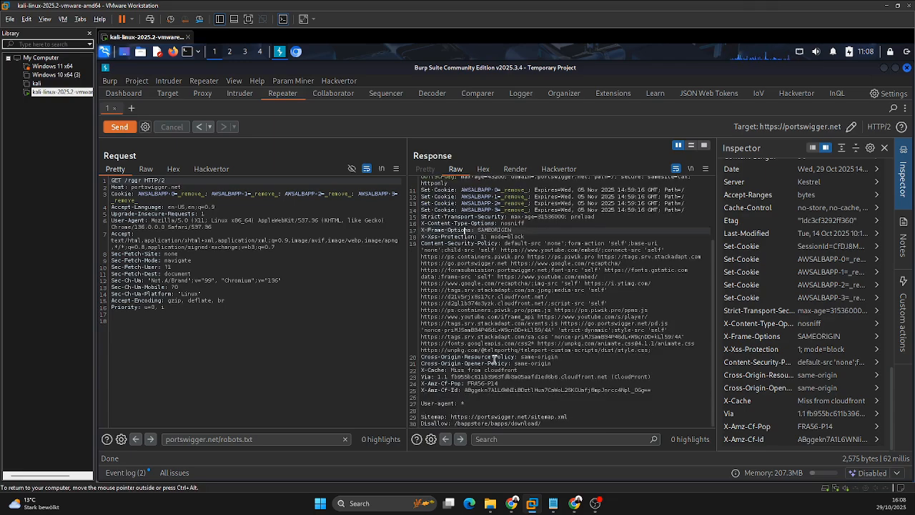
scroll(494, 359, up, 4)
scroll(494, 360, down, 4)
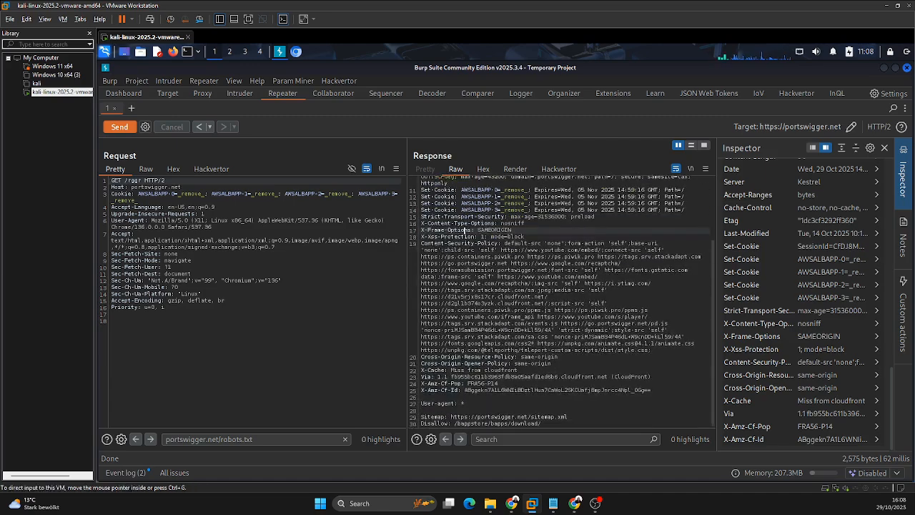
Step: Launch Burp's browser from the Proxy's Intercept view, view the portswigger.net page and return to Burp Suite
key(ctrl+shift+p)
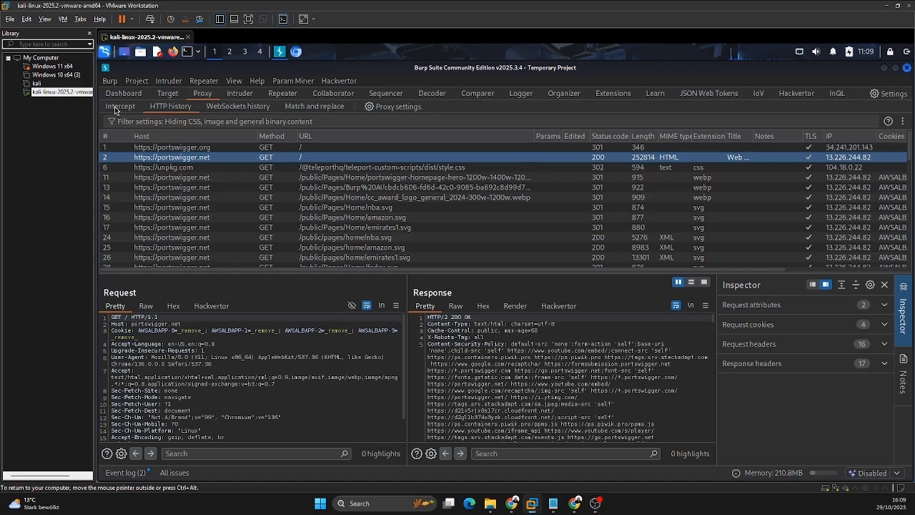
click(119, 107)
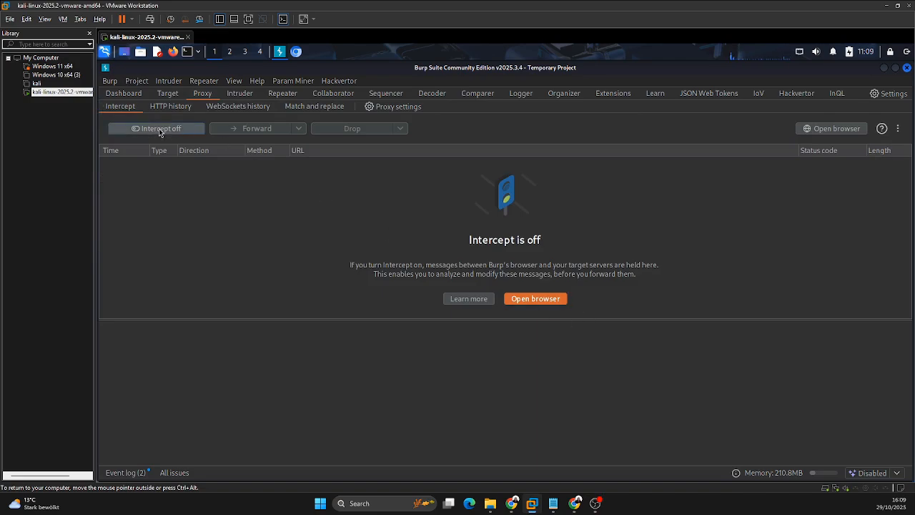
click(543, 303)
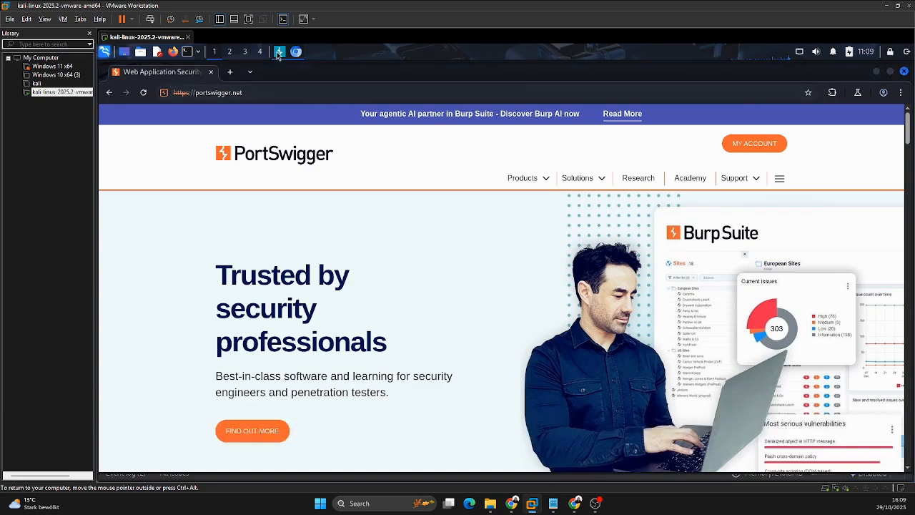
click(279, 55)
click(297, 54)
click(280, 52)
Step: Turn interception on, check the portswigger.net page in Burp's browser, and turn interception off again
click(177, 129)
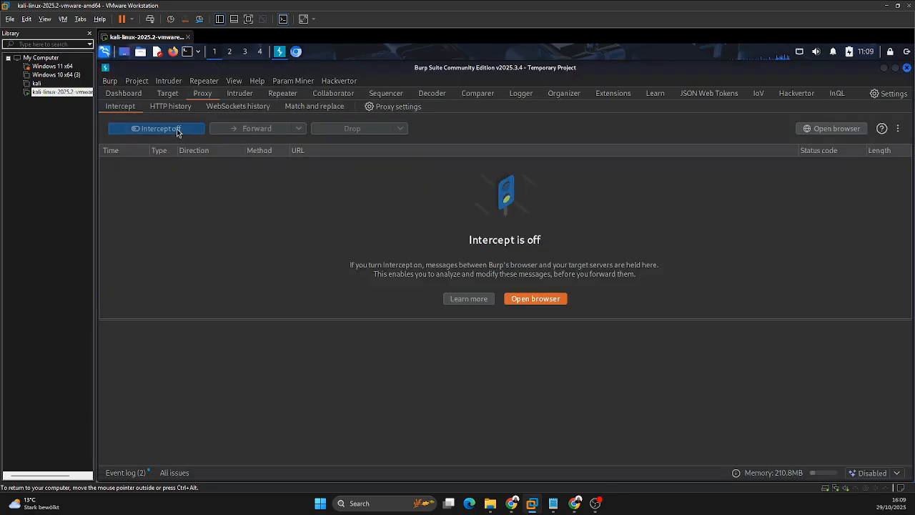
click(295, 52)
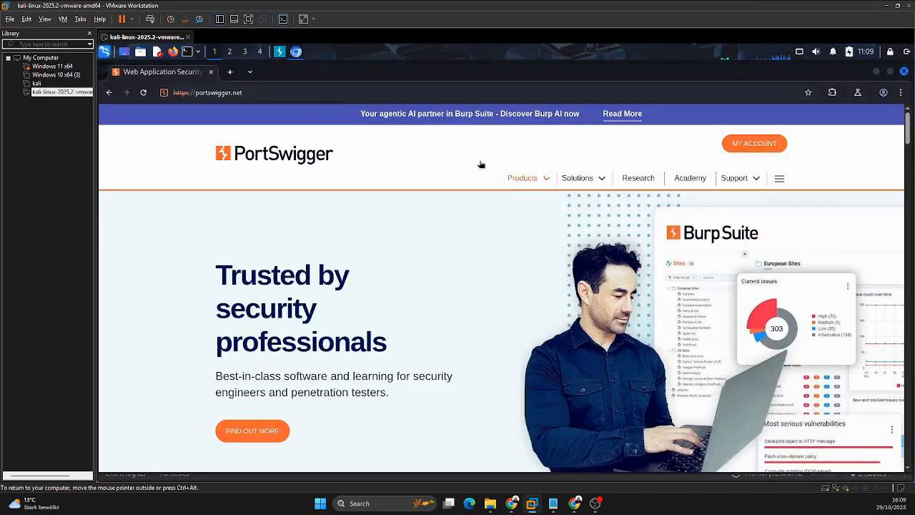
click(280, 52)
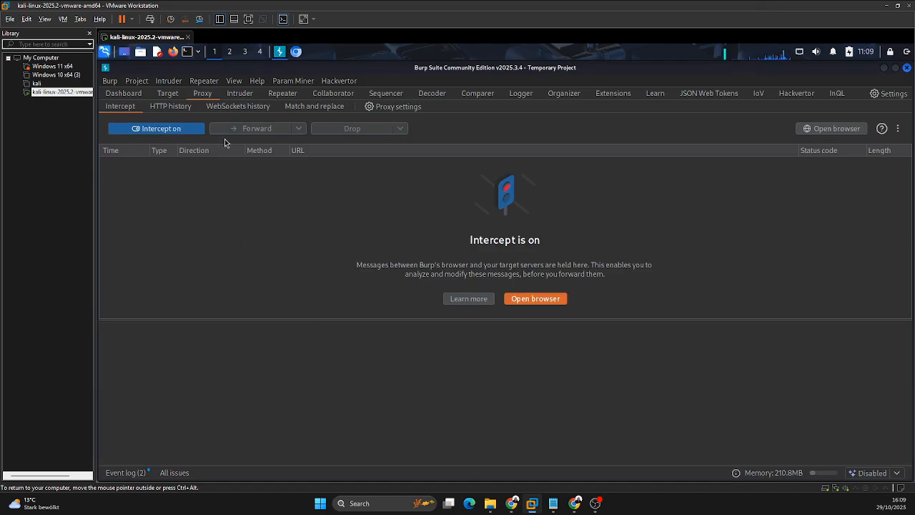
click(177, 129)
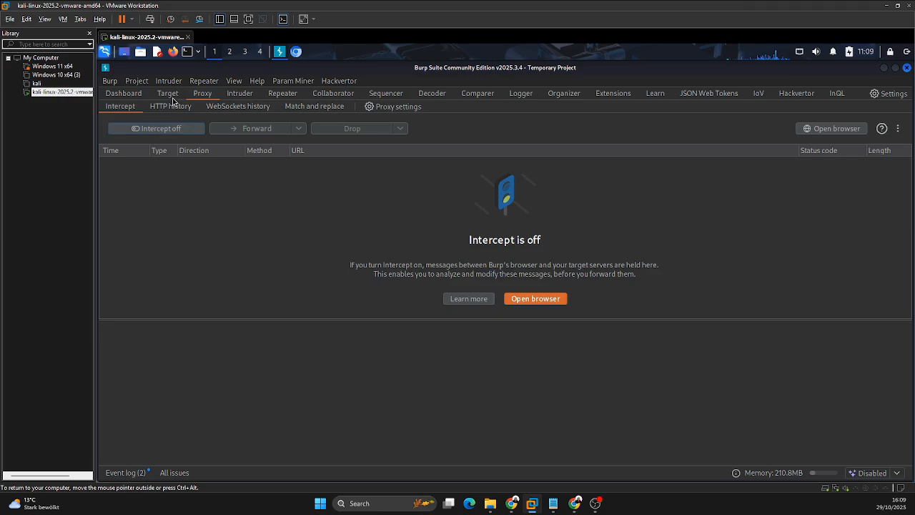
click(297, 52)
click(280, 51)
Step: Look through the requests captured in the HTTP history and open the Target site map
click(170, 106)
scroll(376, 223, down, 15)
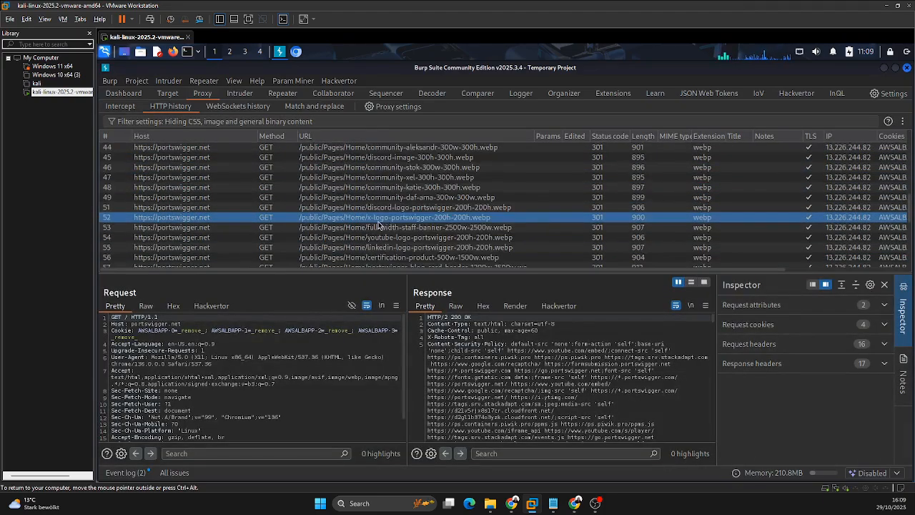
scroll(373, 227, up, 5)
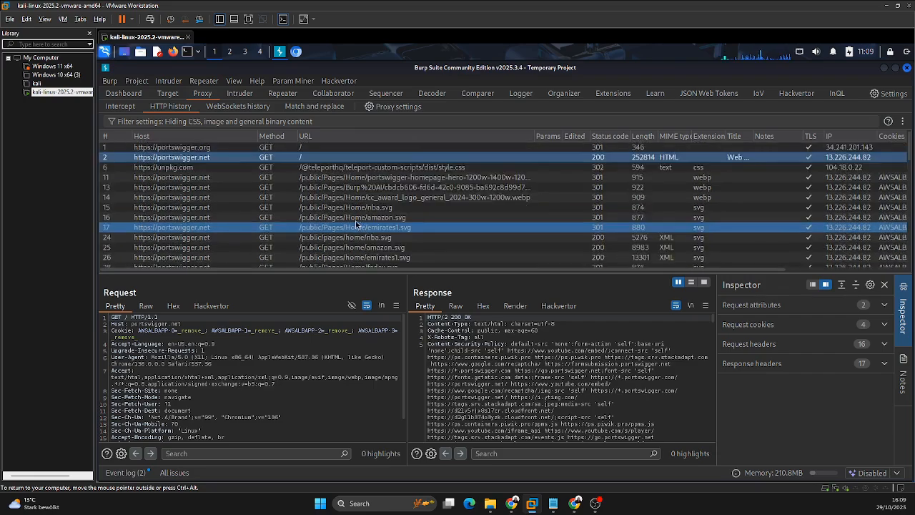
click(167, 94)
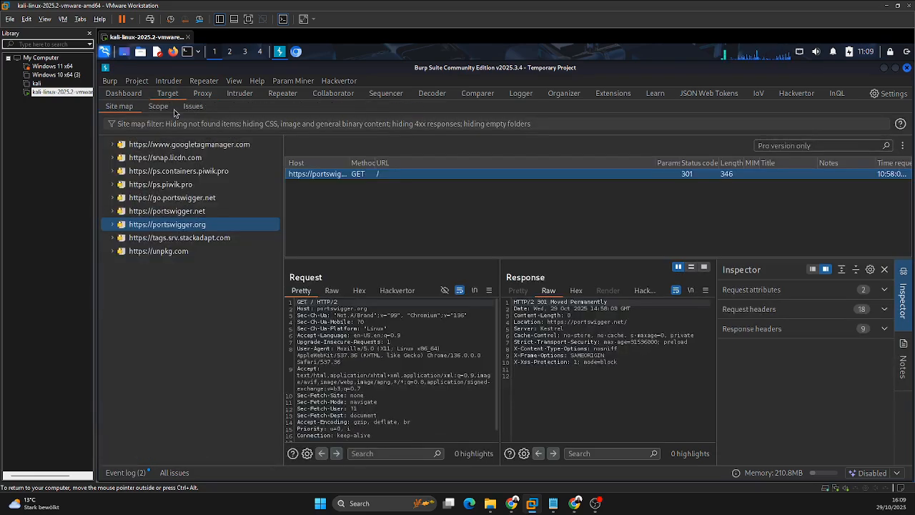
Step: Return to the Proxy's HTTP history and inspect the /public/Pages/Home/amazon.svg request and its response
click(202, 96)
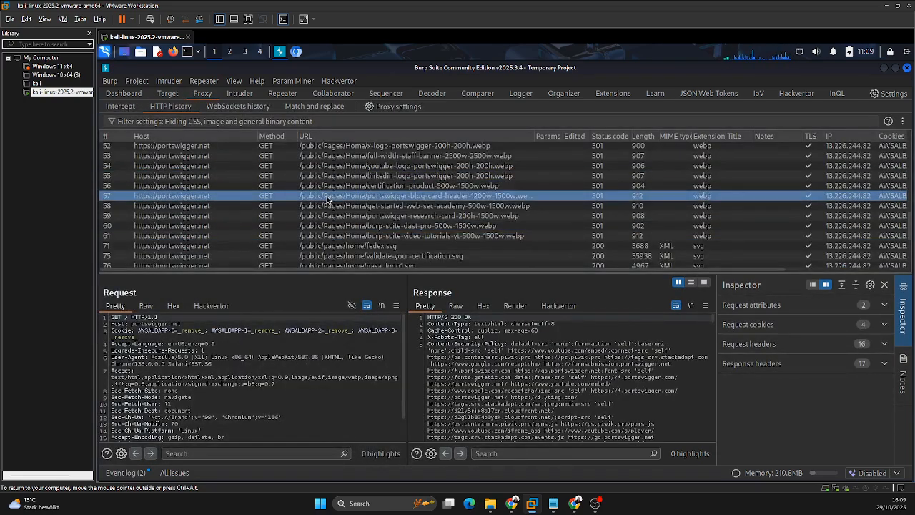
scroll(300, 197, down, 2)
scroll(300, 198, up, 5)
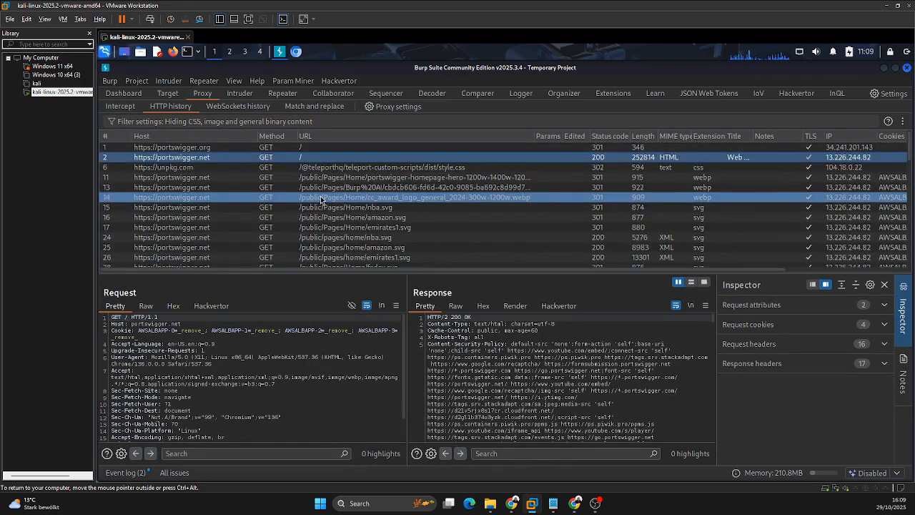
click(321, 200)
click(334, 218)
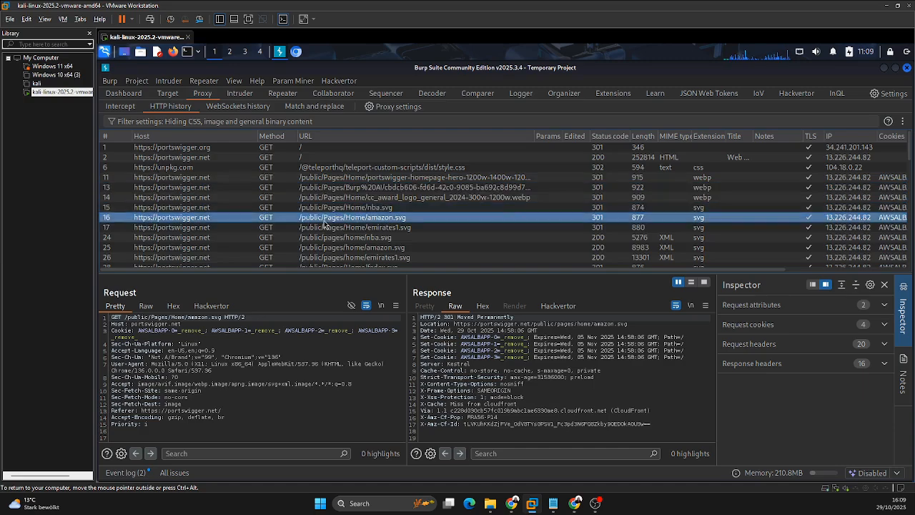
Step: Send the /public/Pages/Home/emirates1.svg request from the HTTP history to Repeater and open it there
click(282, 93)
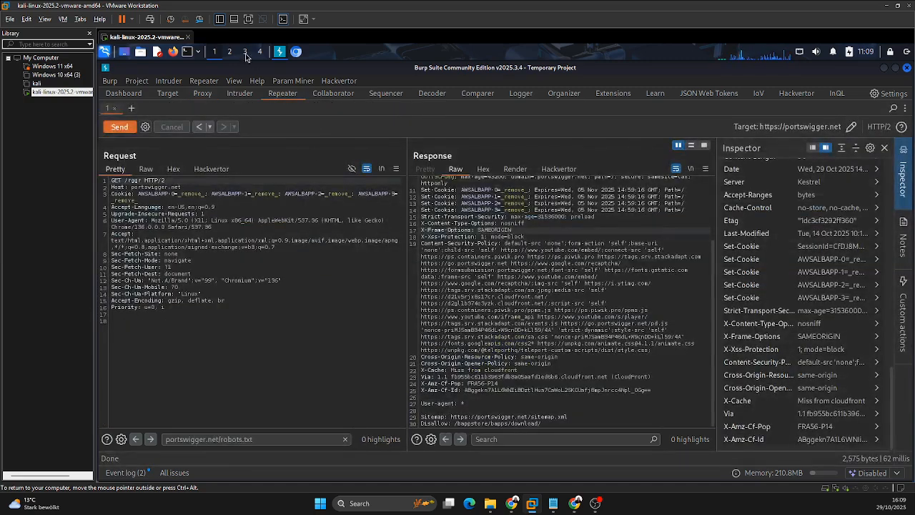
click(201, 93)
right_click(323, 228)
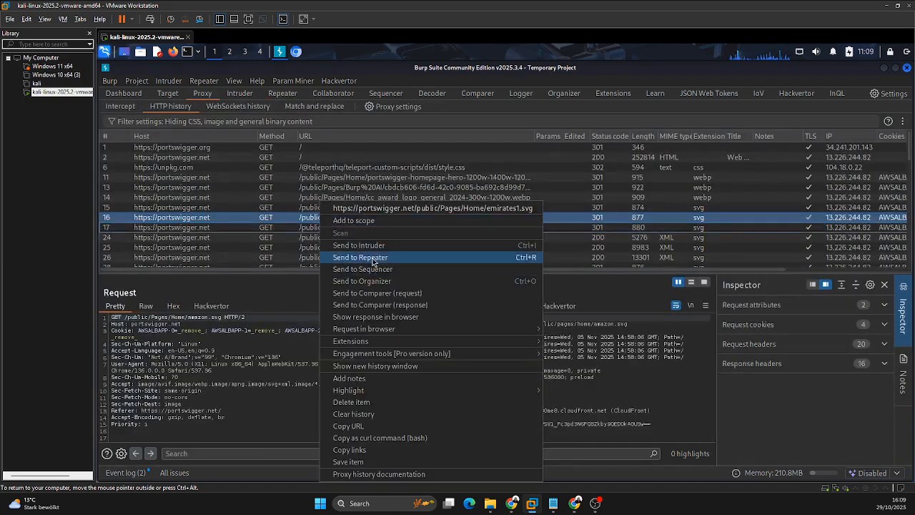
click(372, 258)
click(284, 95)
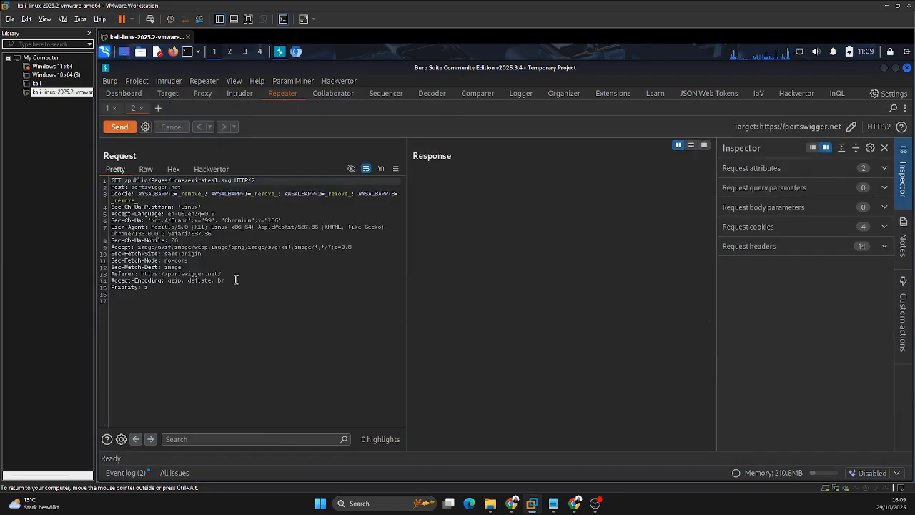